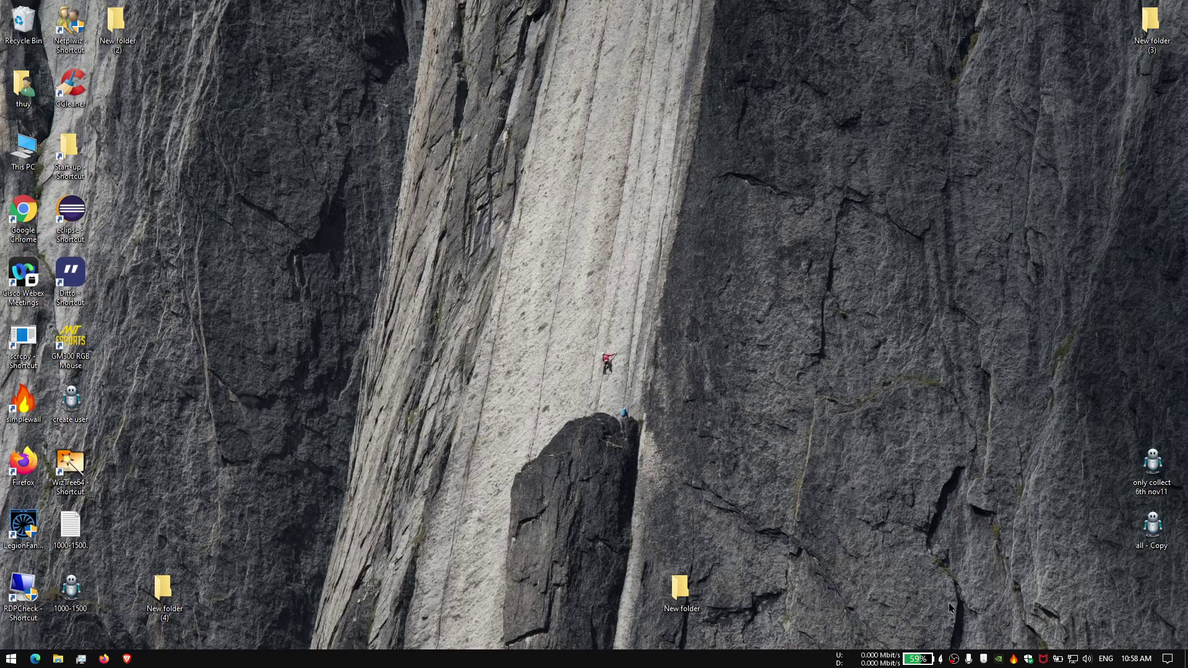
Launch Lenovo Vantage from the Lenovo battery icon's popup in the system tray.
left_click(917, 659)
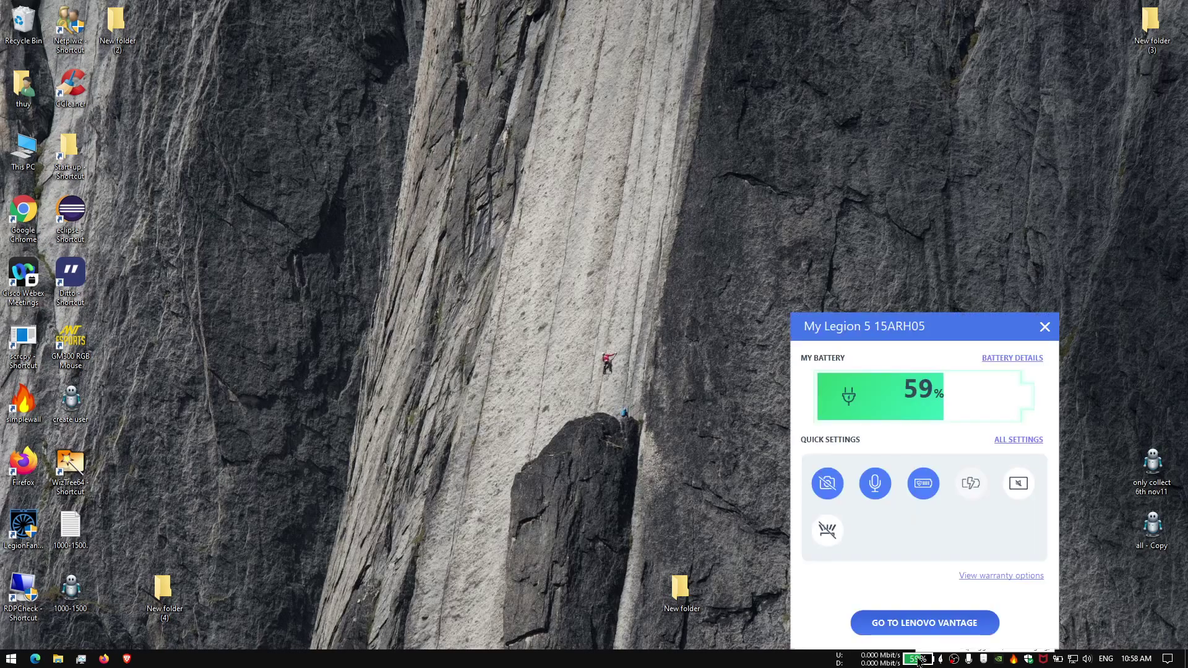
left_click(922, 623)
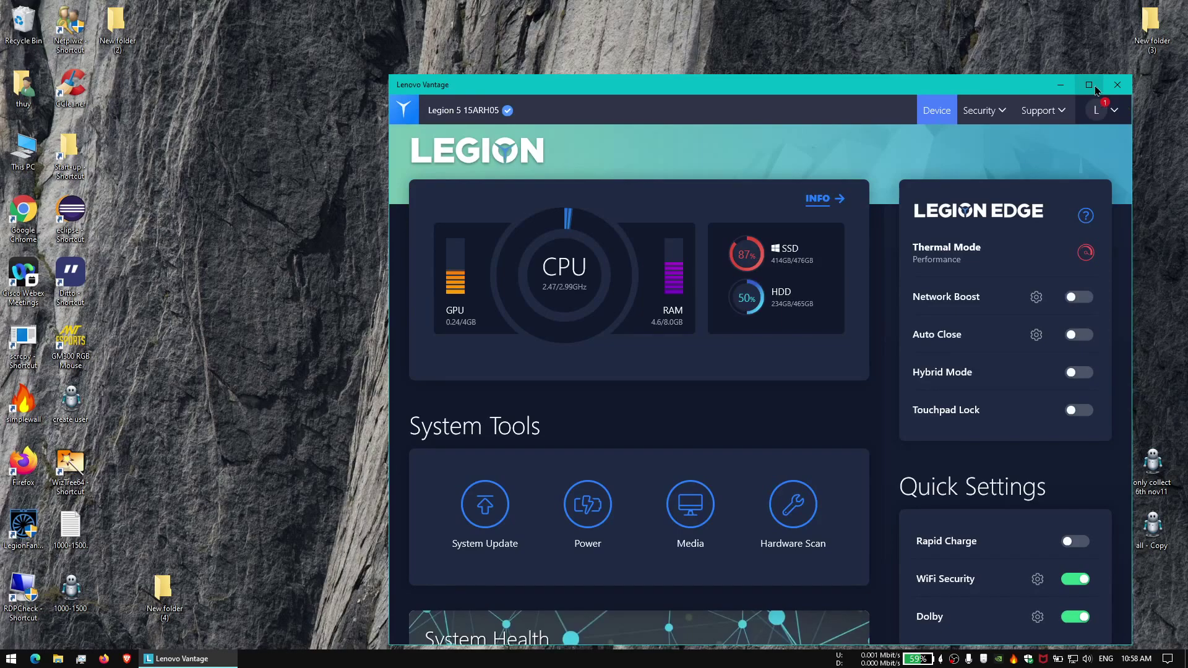
Maximize Vantage and try the Quiet and Balance thermal modes, ending back on Performance.
left_click(1094, 85)
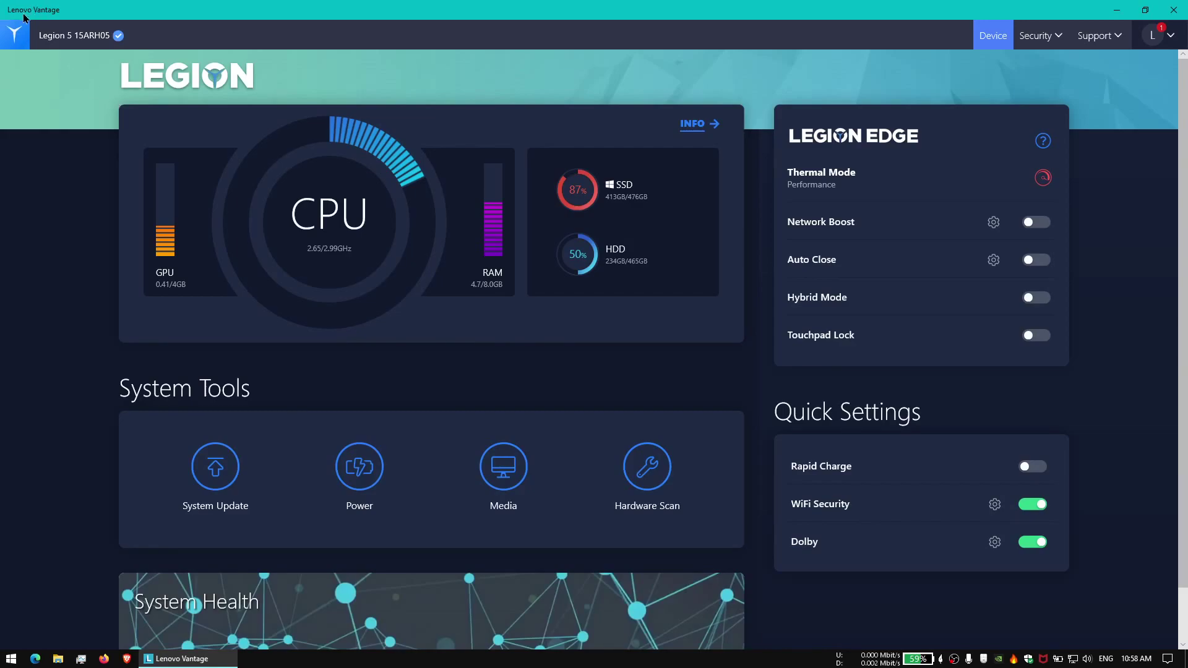
left_click(933, 177)
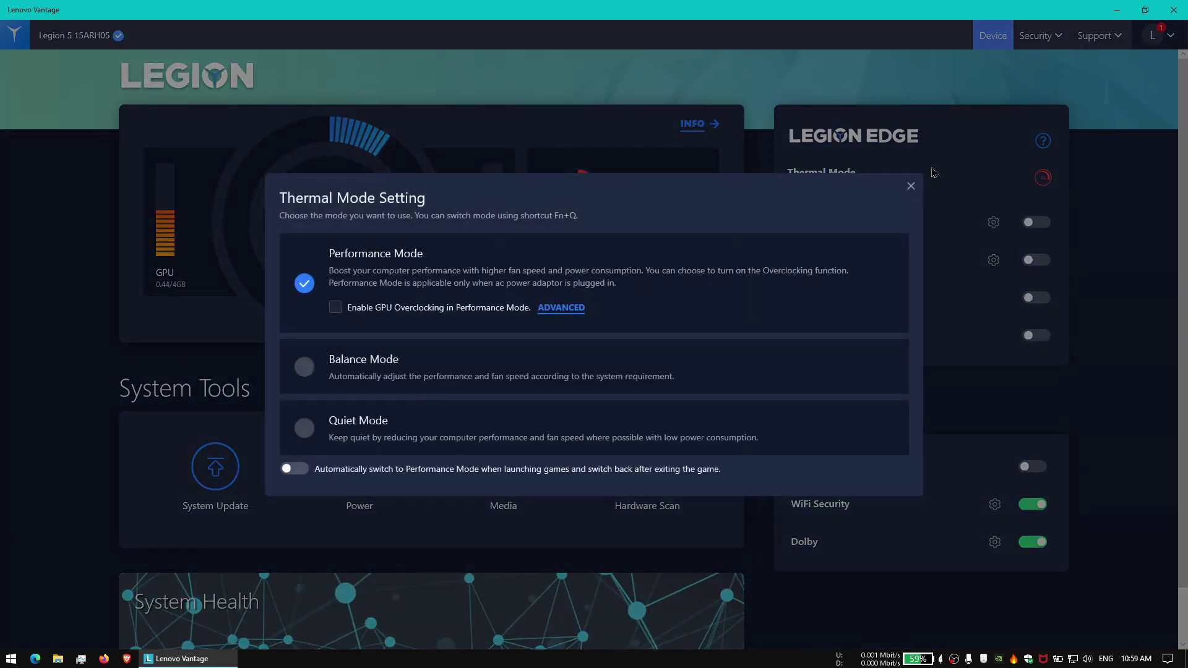
left_click(305, 368)
left_click(304, 427)
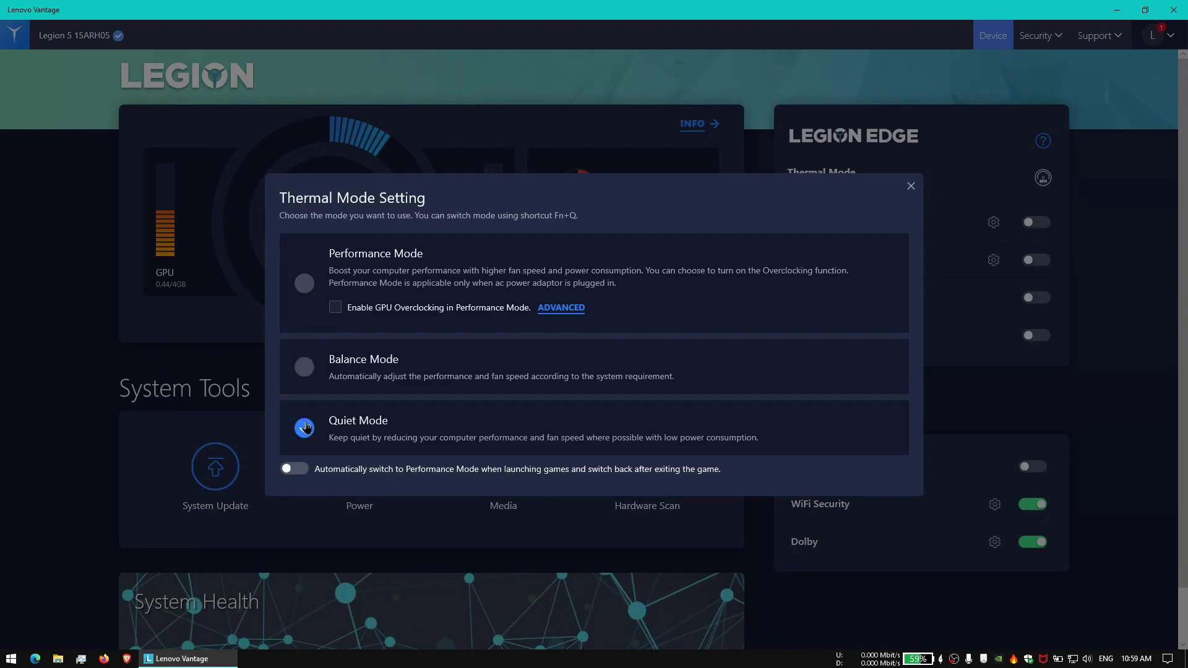
left_click(305, 368)
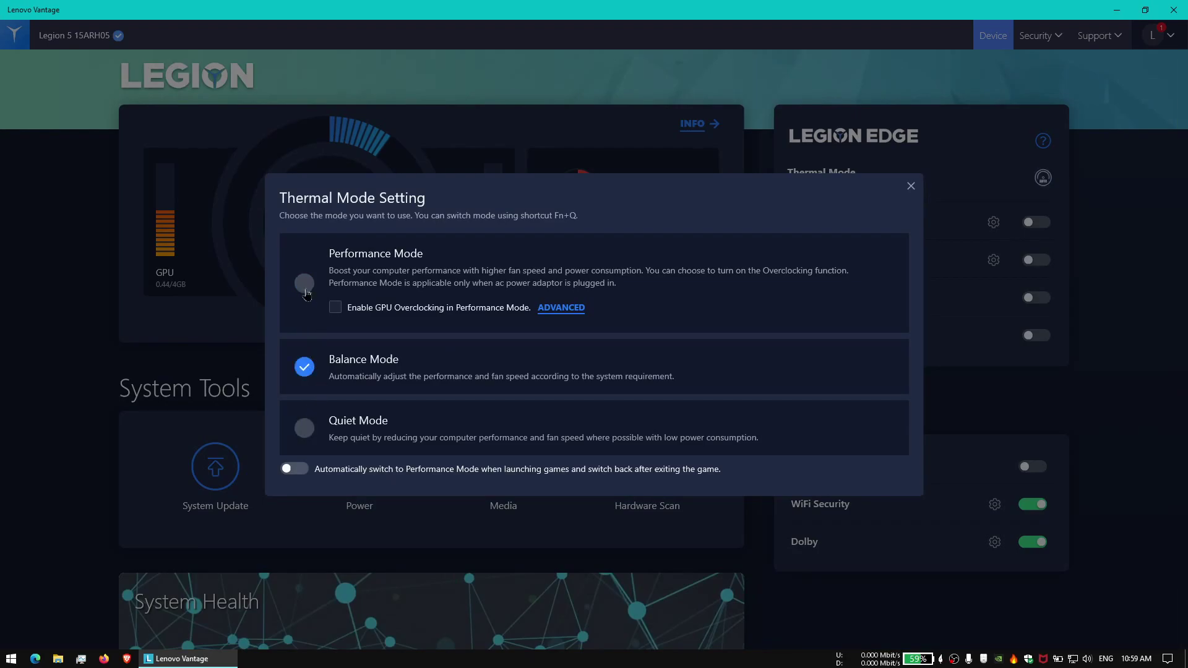
left_click(304, 283)
Review the advanced GPU overclock settings past the warning, leaving the offset at 200MHz.
left_click(562, 308)
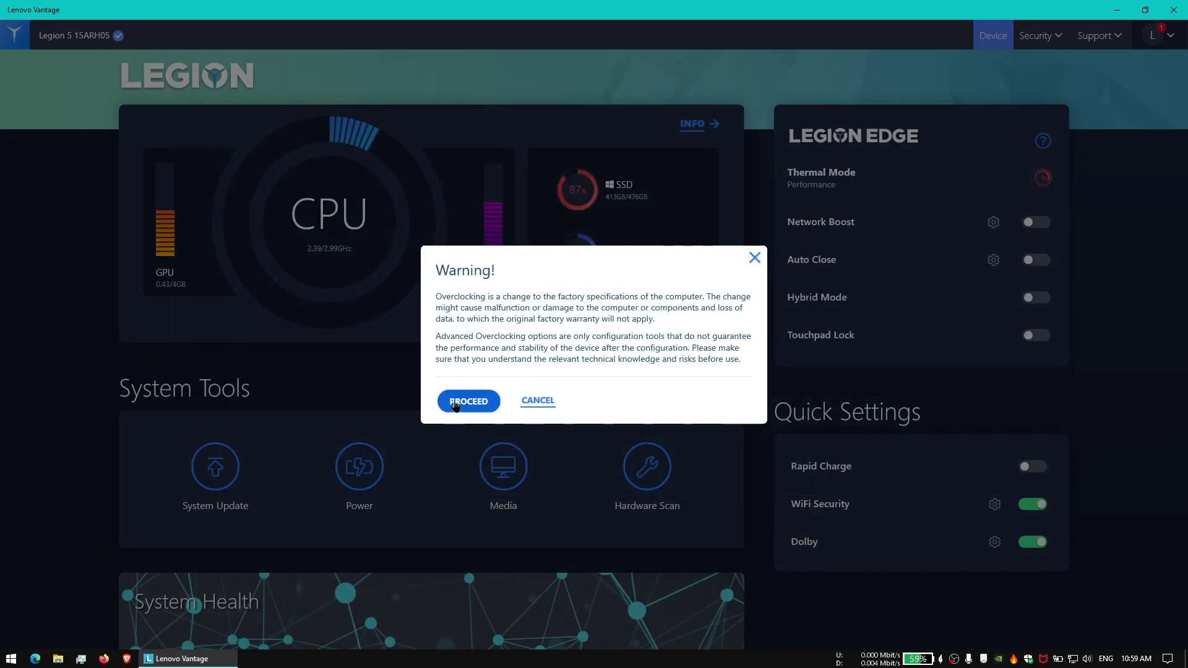
left_click(753, 259)
left_click(880, 177)
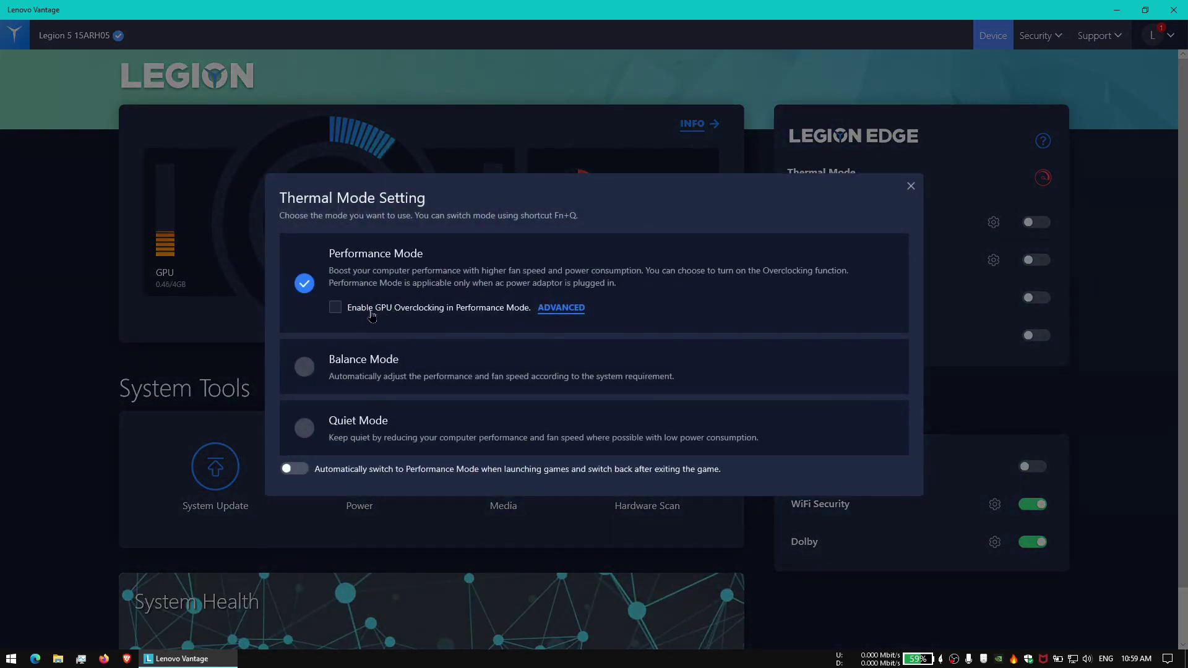
left_click(560, 307)
left_click(467, 402)
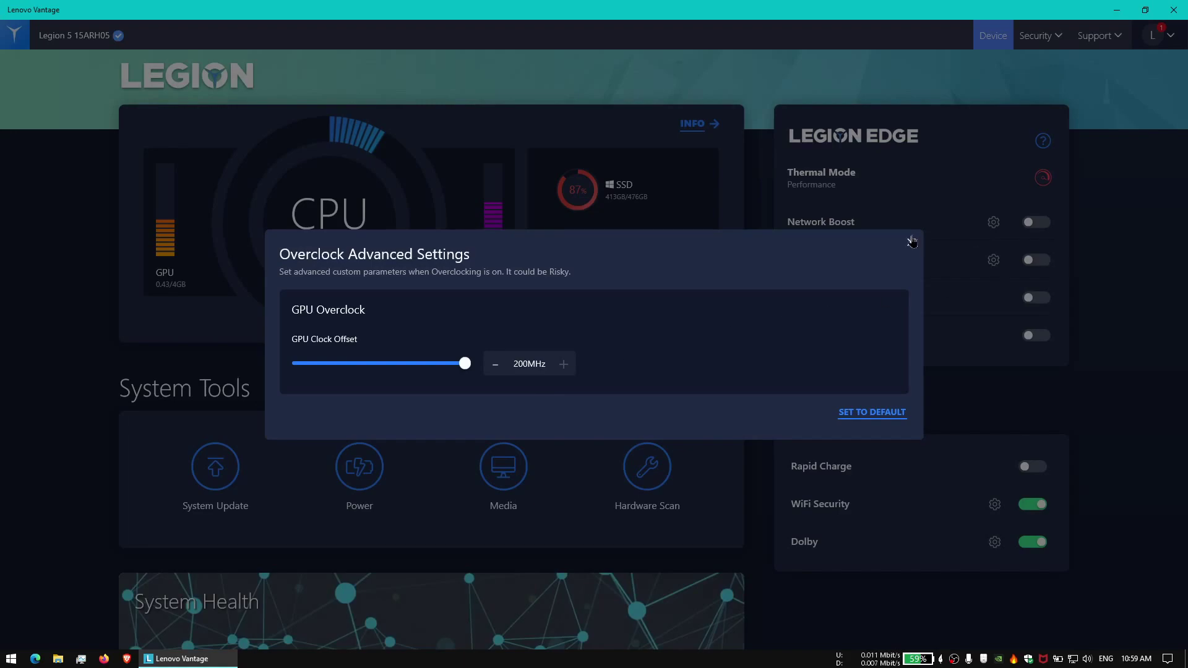
left_click(912, 242)
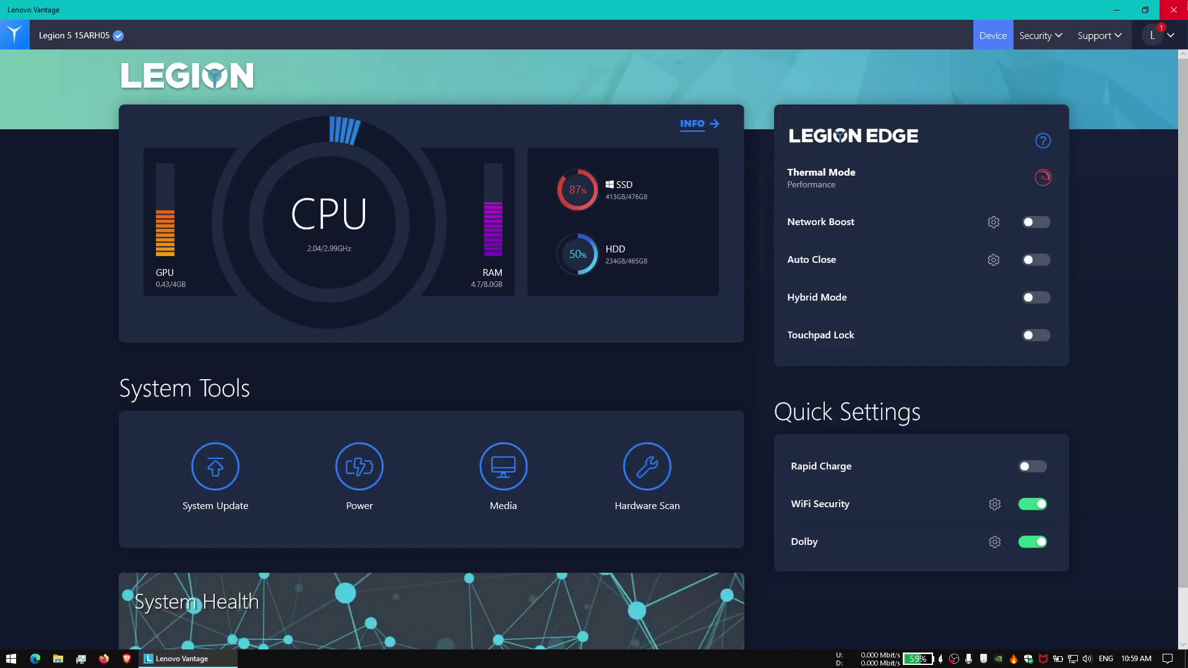
Close Lenovo Vantage, then close the Brave window that opened from the taskbar.
left_click(1174, 10)
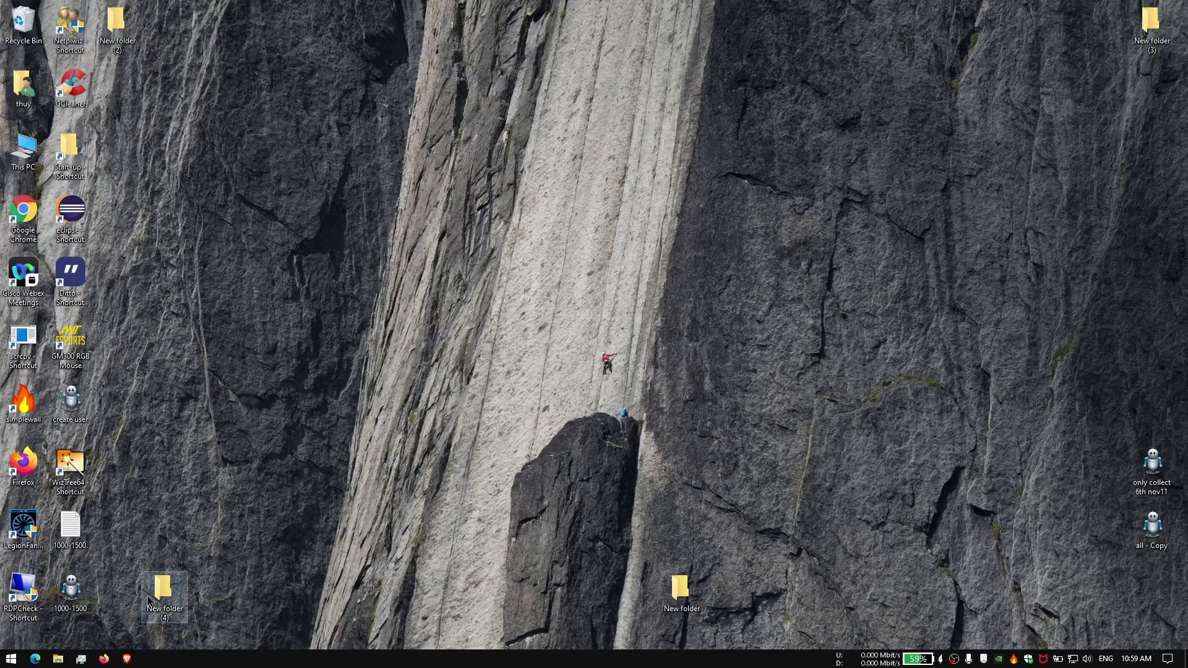
left_click(126, 659)
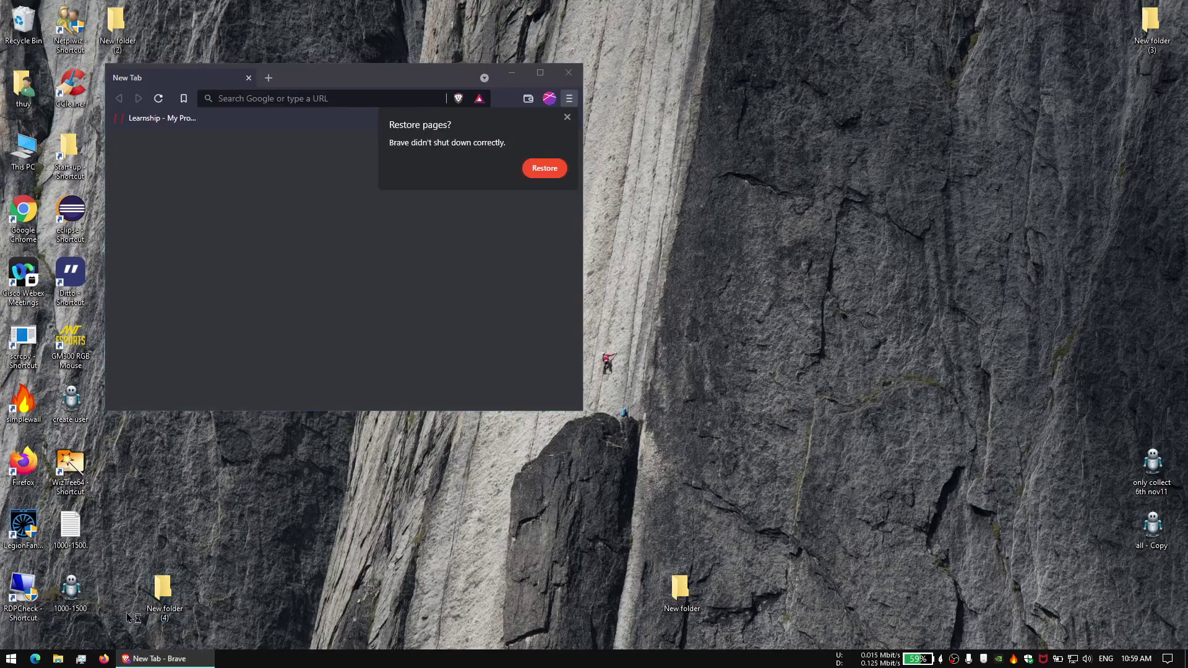
left_click(567, 74)
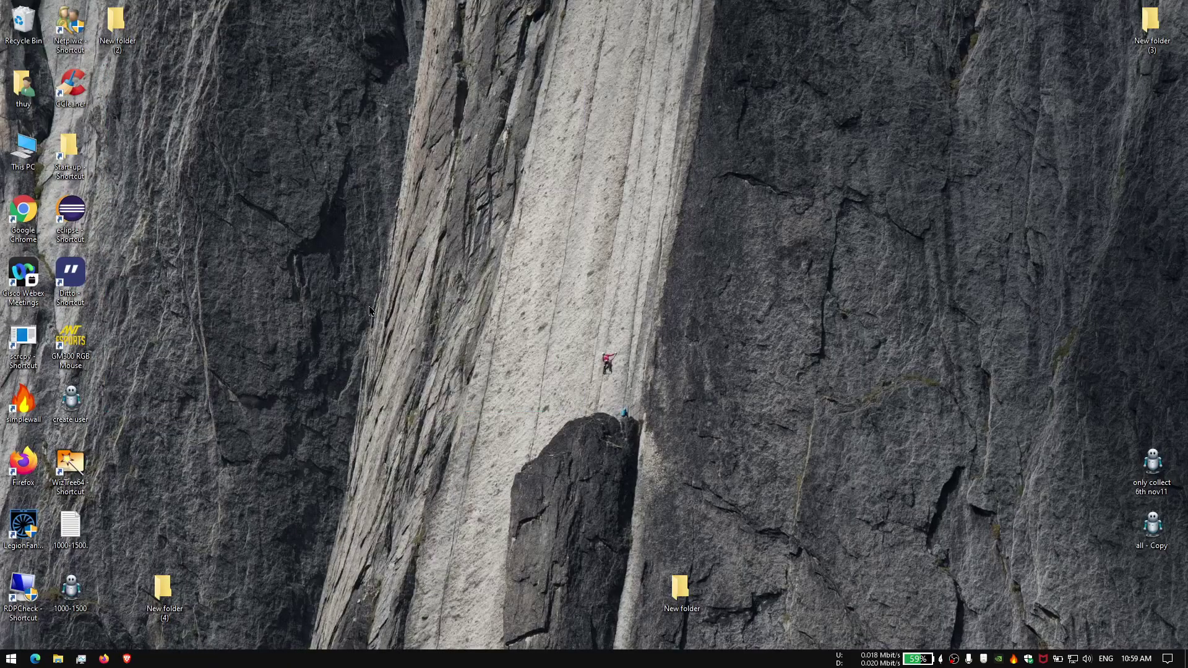
Launch Firefox and search Google for 'lenovo legion fancontrol'.
left_click(104, 659)
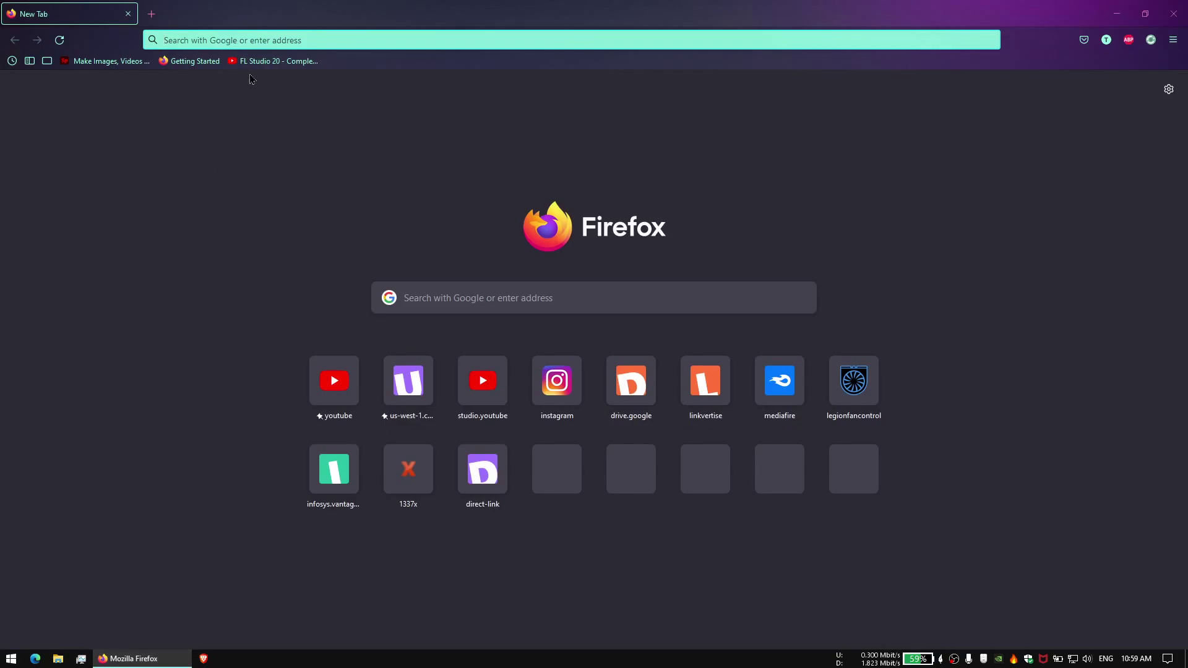
type("leno")
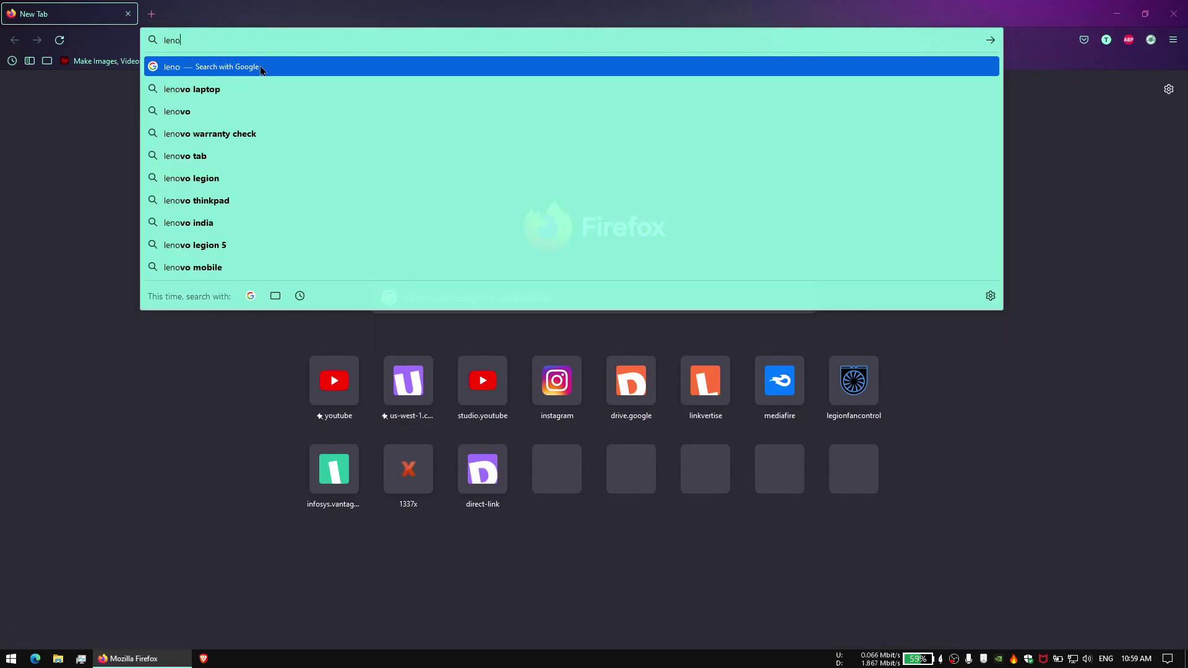
type("vo ")
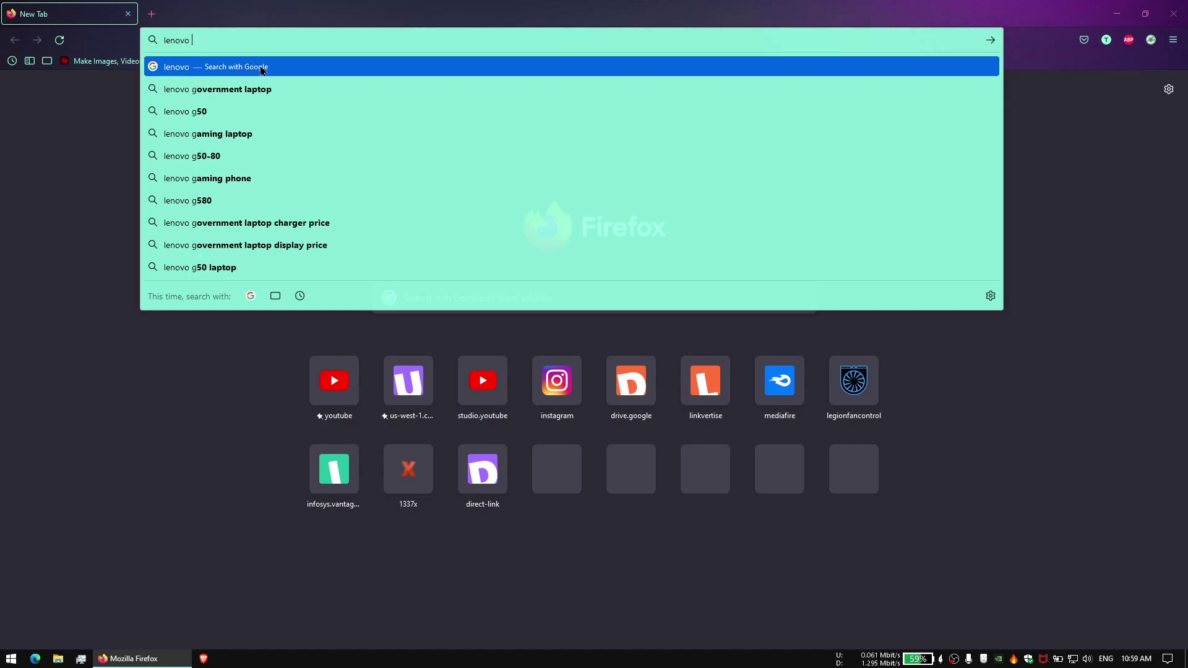
type("legion")
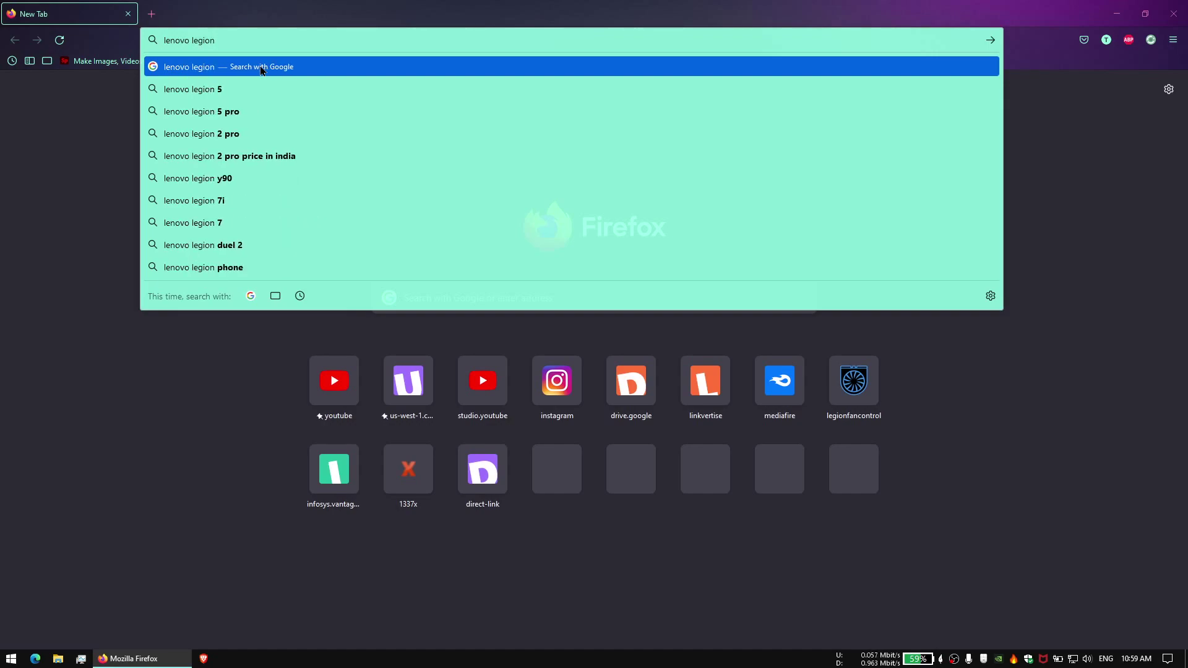
type(" s")
key("BackSpace")
type("fa")
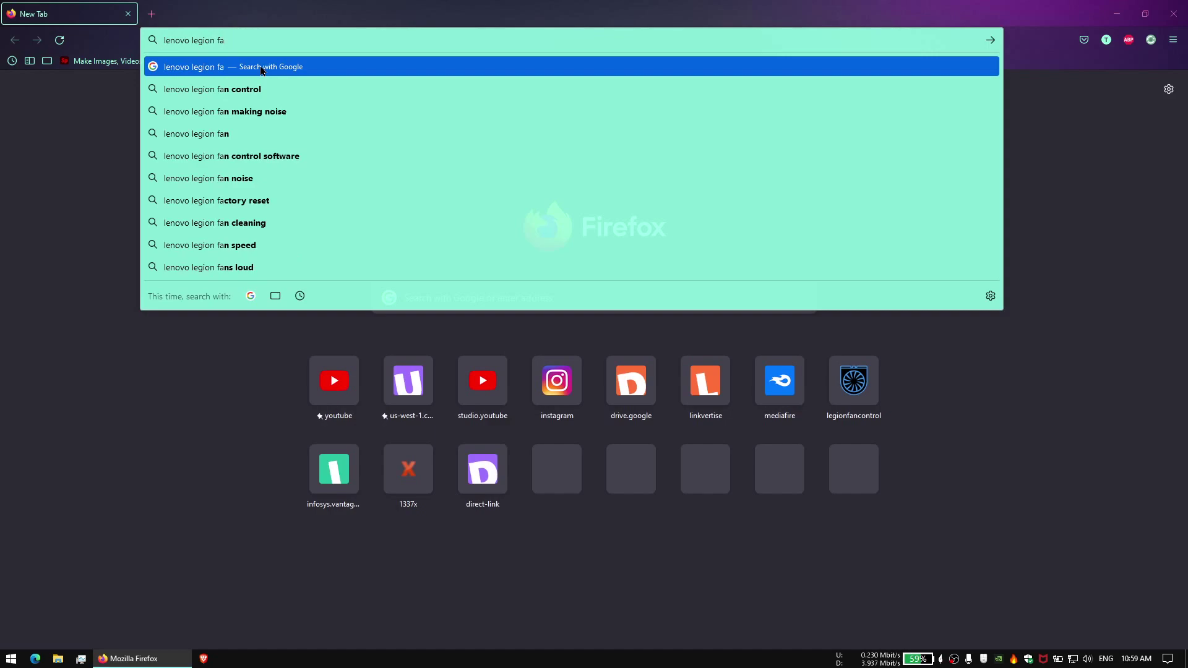
type("ncont")
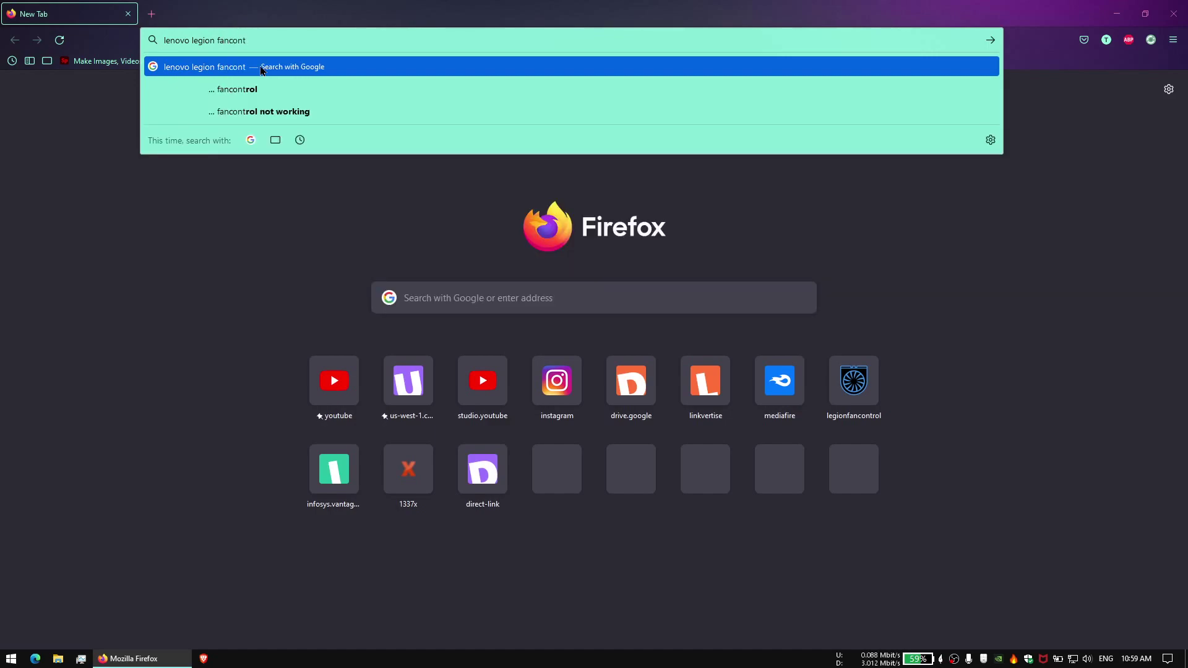
key("Down")
key("Return")
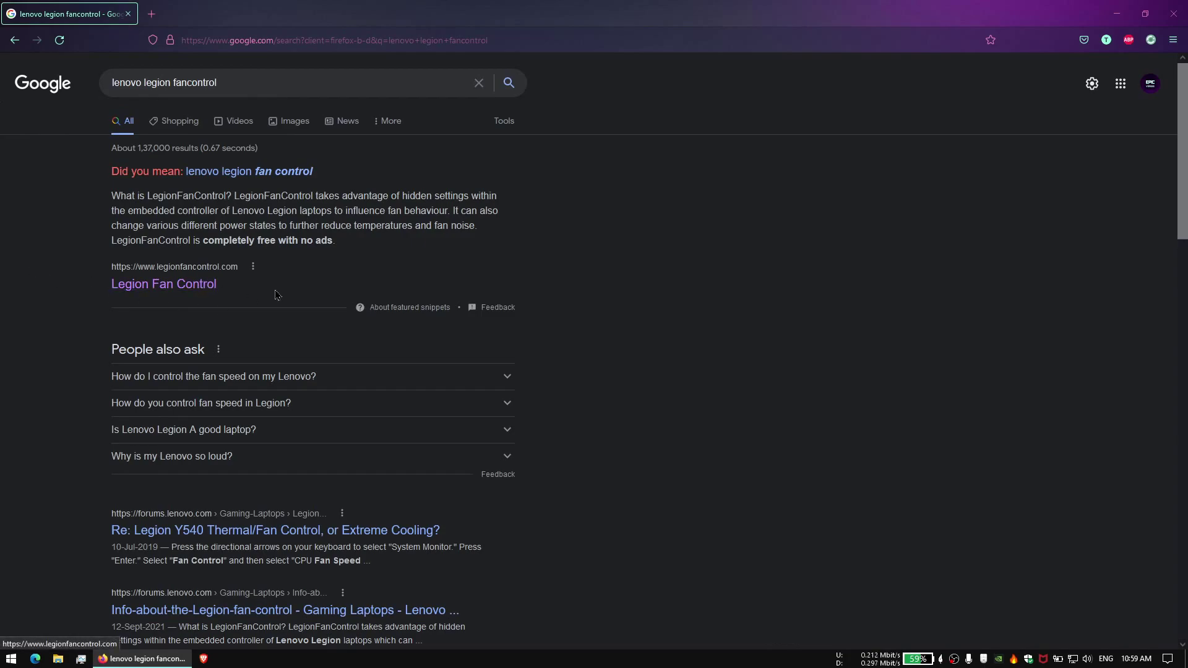
Open the Legion Fan Control website from the top search result.
left_click(163, 284)
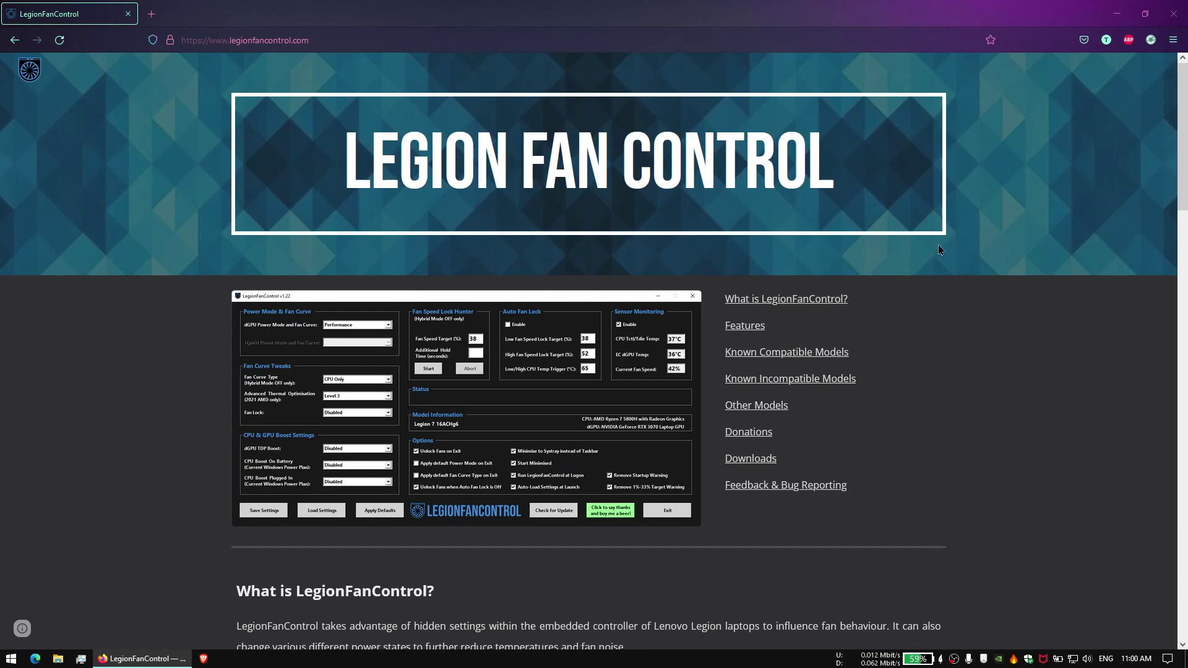
scroll(939, 244, "down", 4)
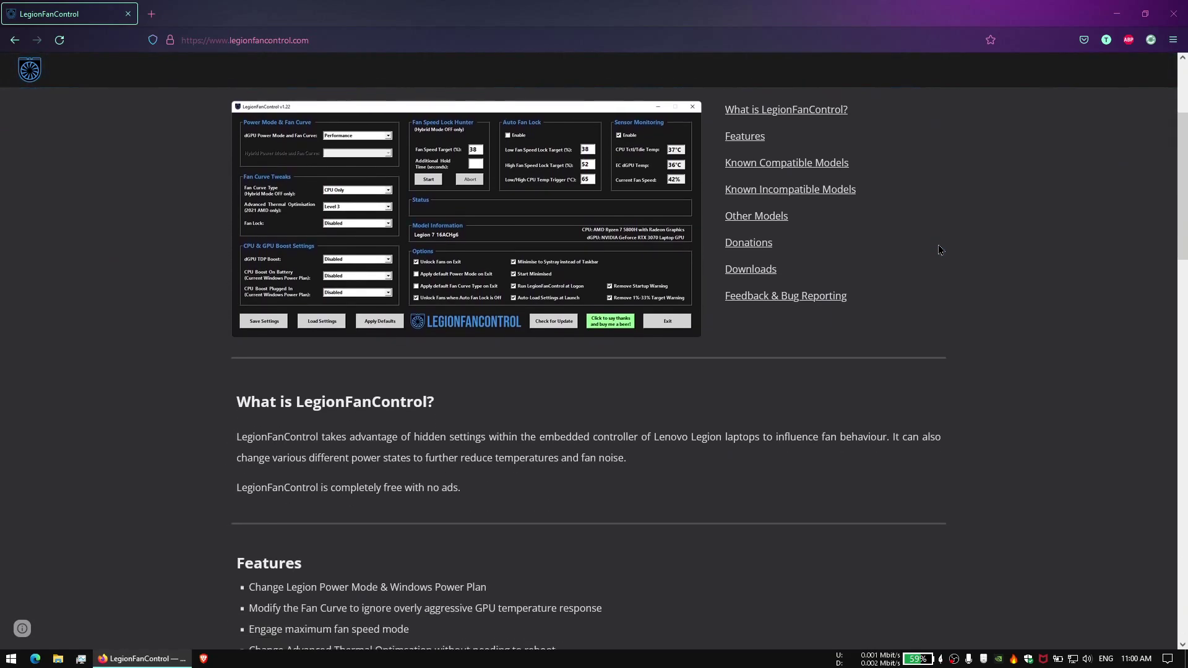
scroll(938, 244, "down", 4)
scroll(939, 245, "down", 4)
scroll(939, 249, "down", 2)
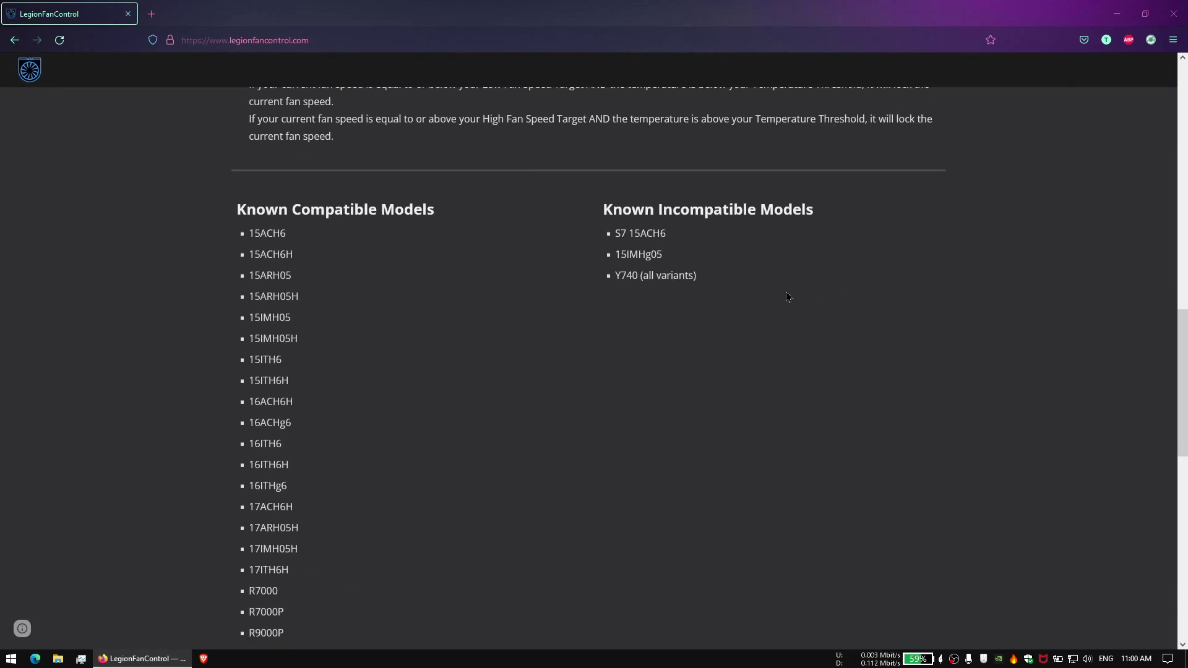
scroll(497, 398, "down", 1)
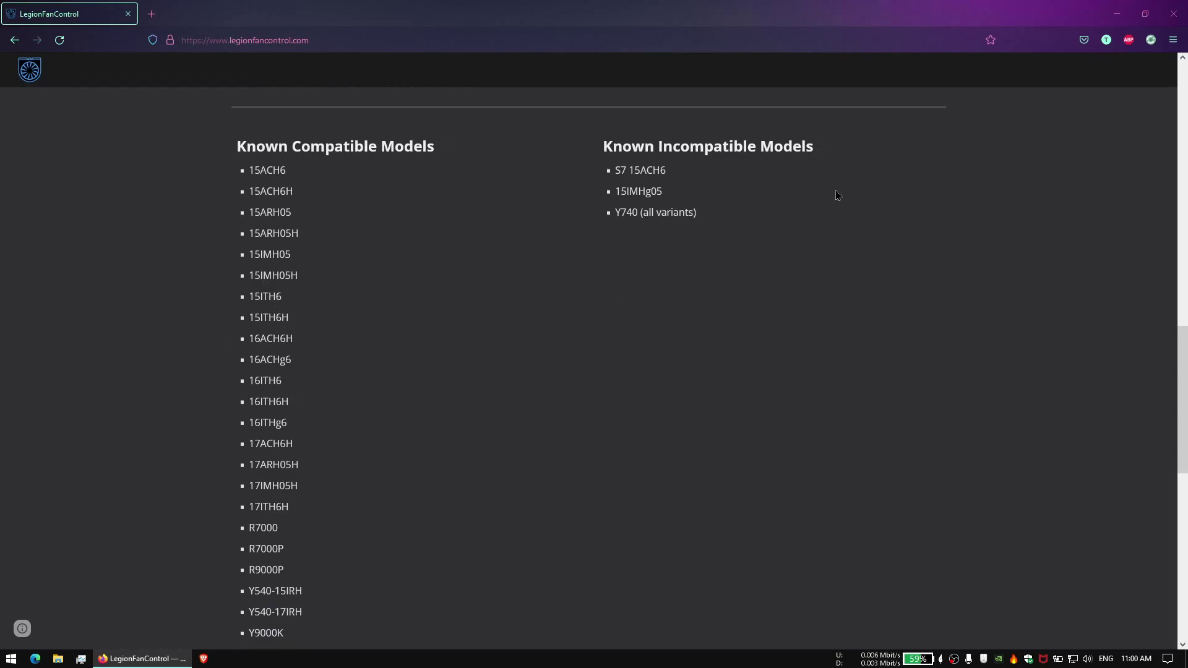
scroll(836, 195, "down", 3)
scroll(836, 195, "down", 3)
scroll(650, 279, "down", 2)
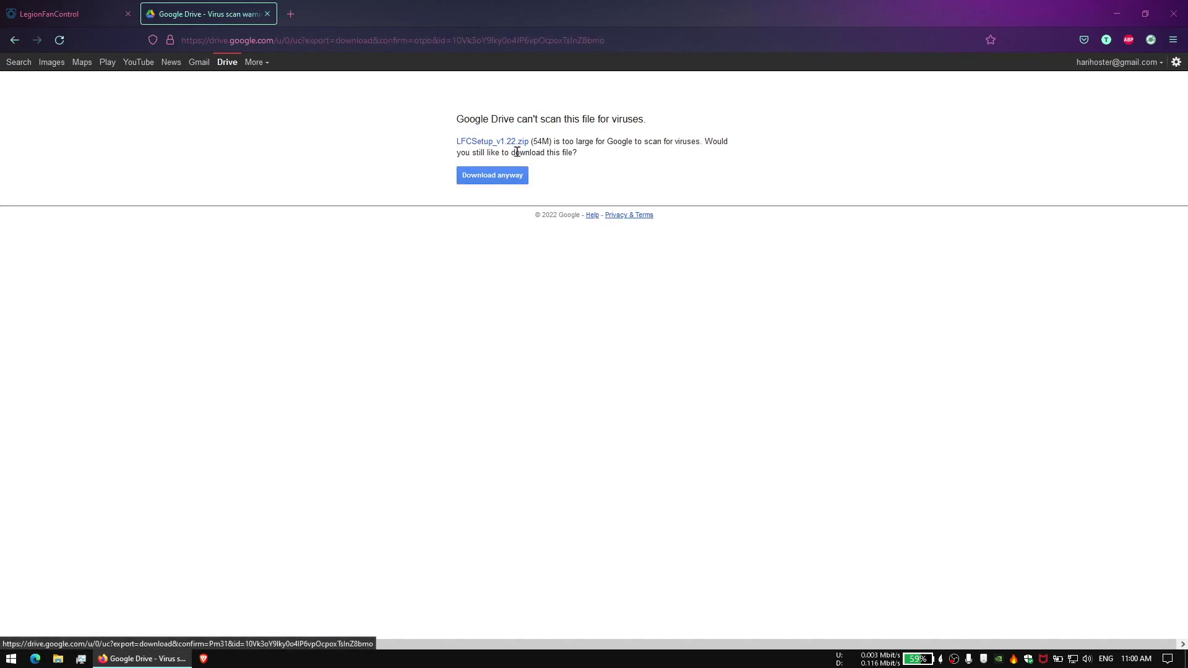
Download LFCSetup_v1.22.zip anyway, save it, and check the Firefox downloads panel.
left_click(525, 177)
left_click(472, 285)
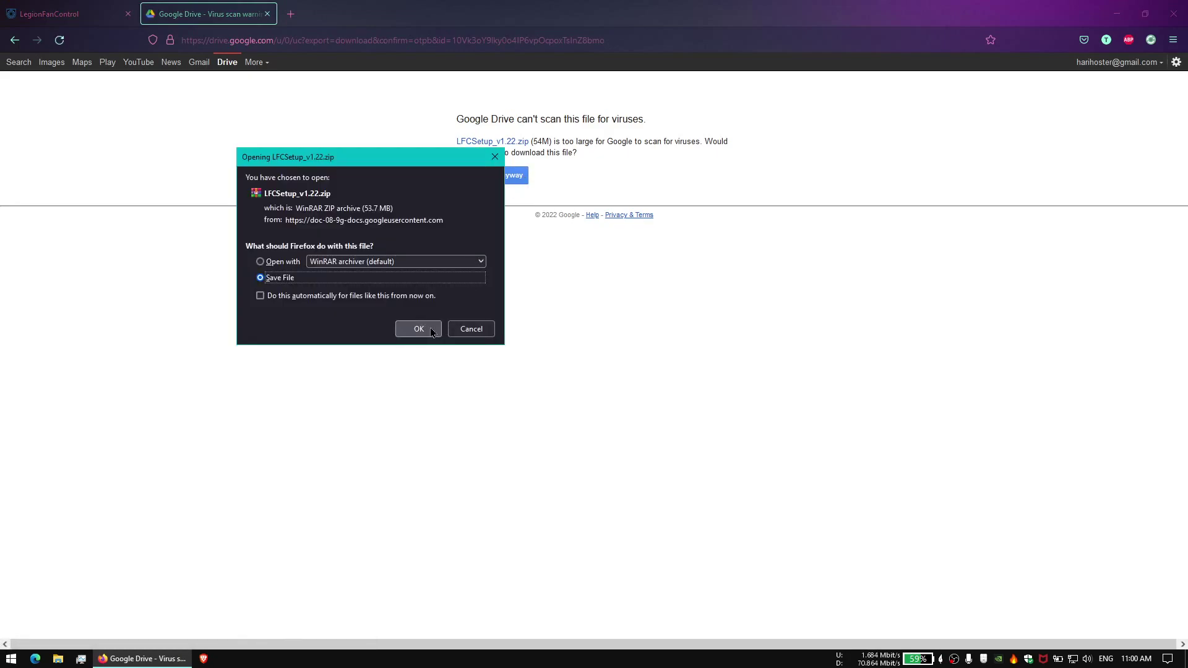
left_click(422, 330)
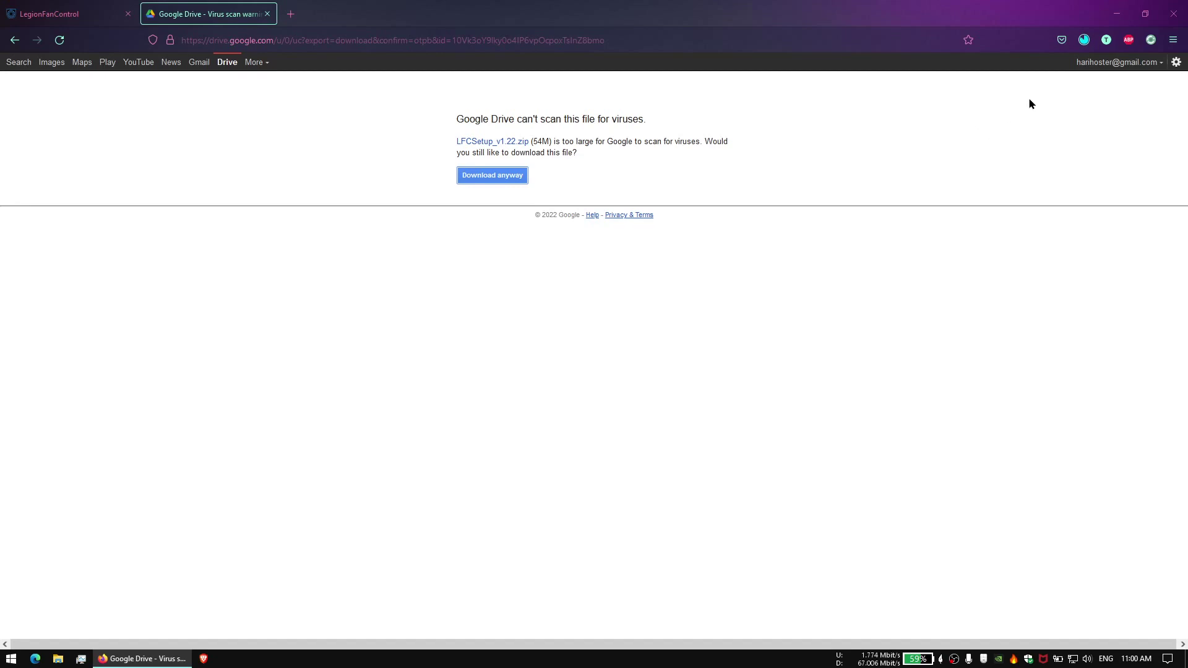
left_click(1083, 41)
left_click(929, 83)
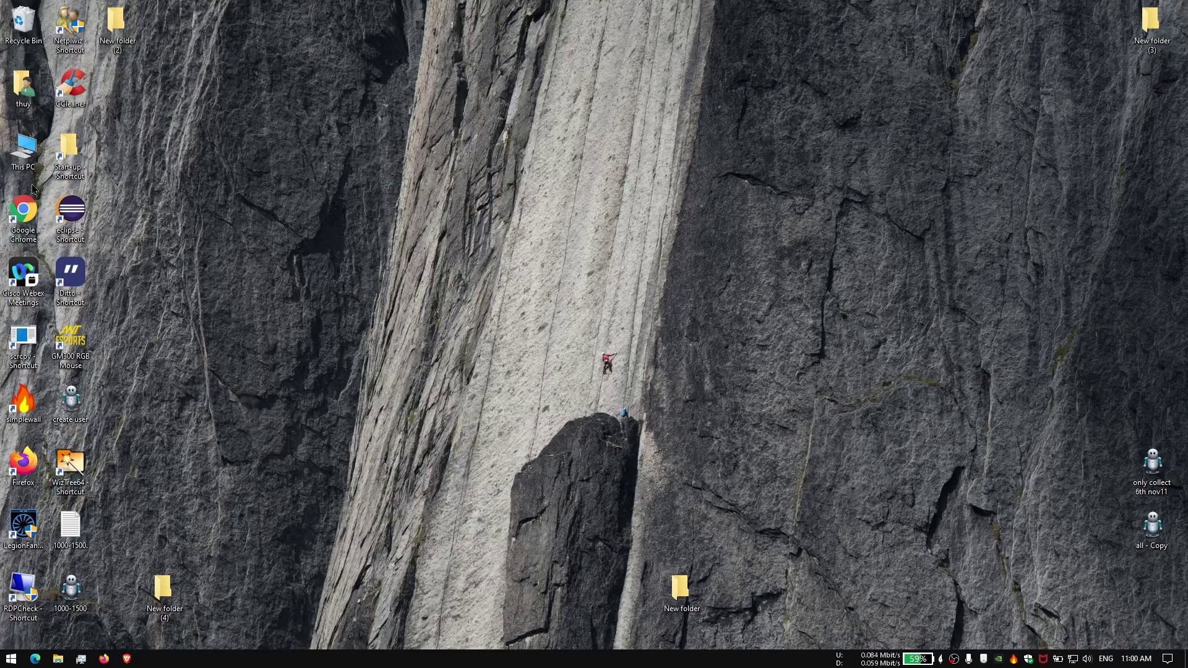
Open the LFCSetup_v1.22(1) archive from Downloads and try launching LFCSetup.exe.
double_click(24, 150)
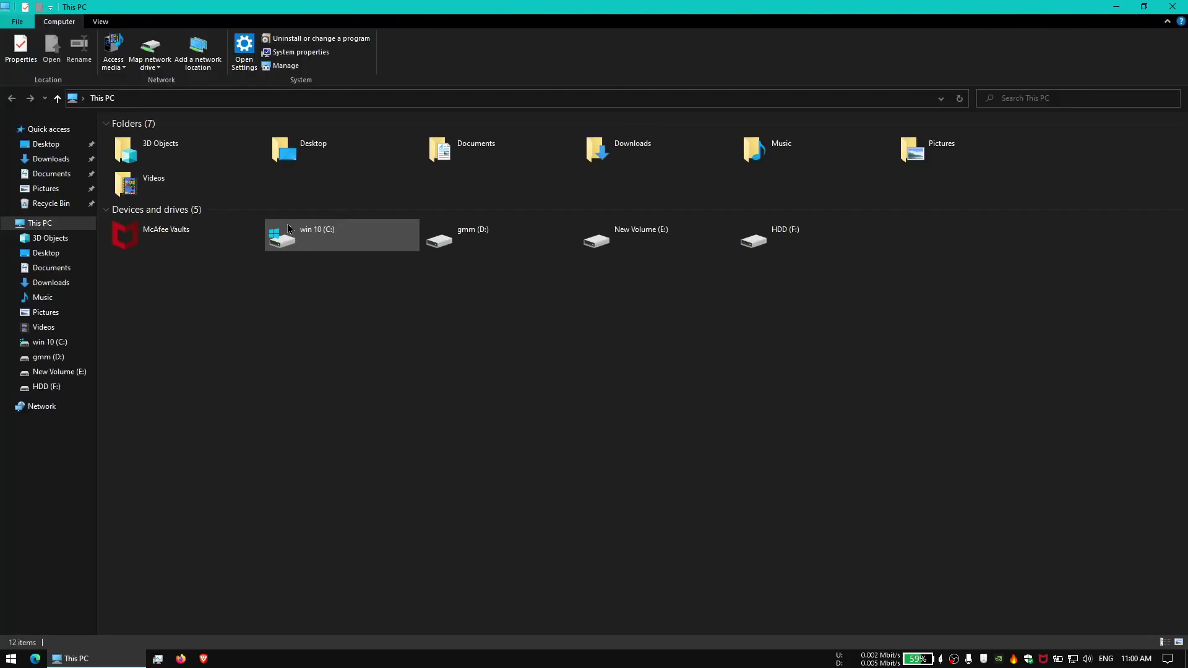
left_click(50, 159)
double_click(151, 155)
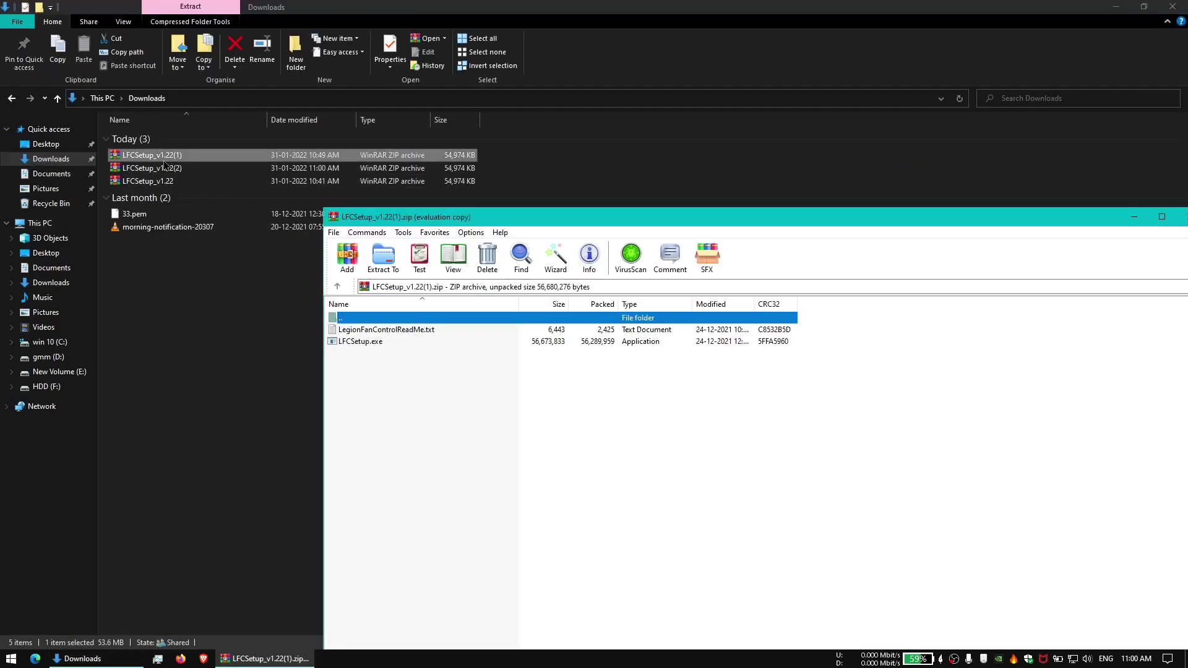
left_click(1173, 6)
double_click(361, 342)
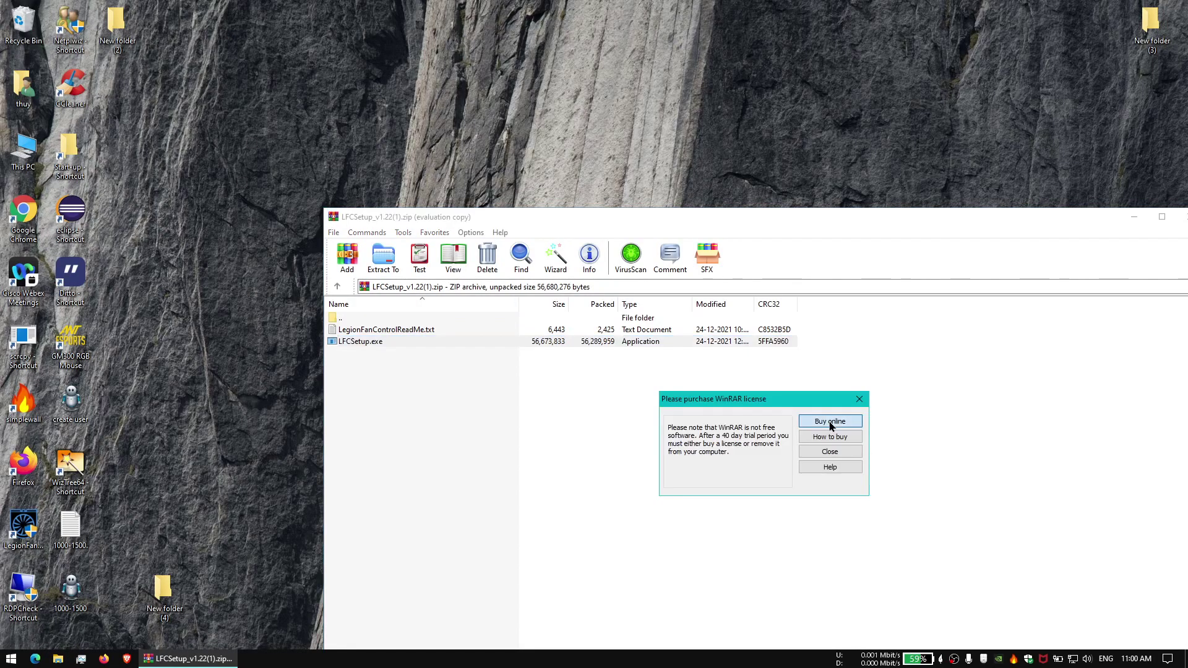
Dismiss the license notice, drag LFCSetup.exe to the desktop, and close WinRAR.
left_click(860, 400)
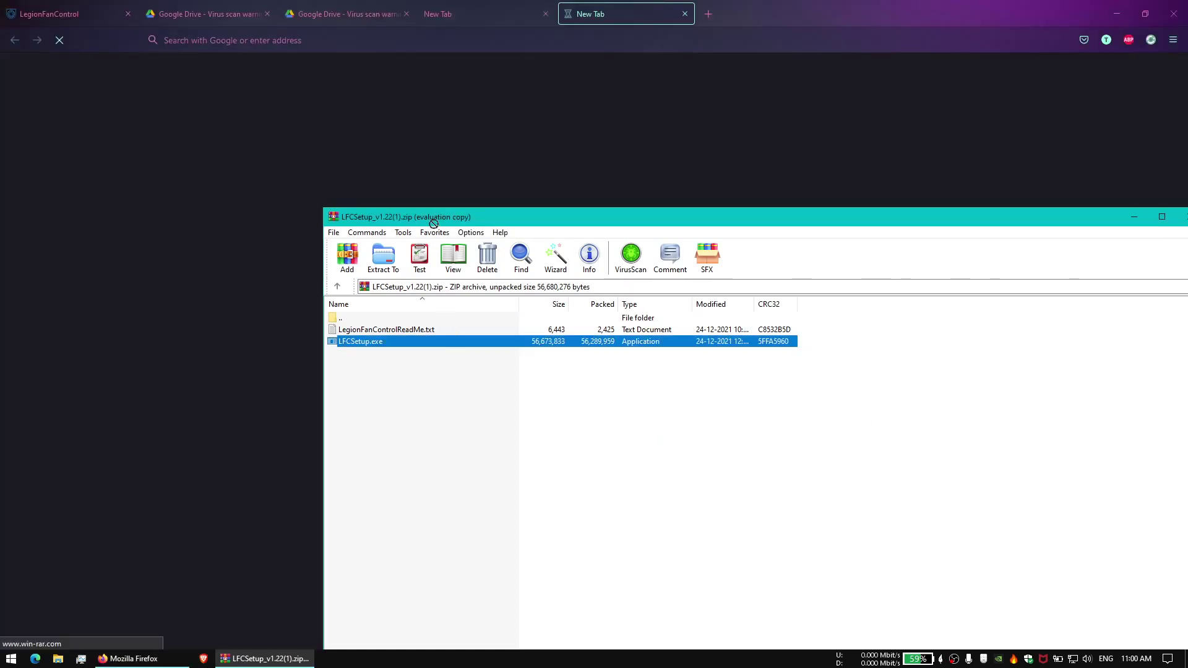
left_click(1174, 13)
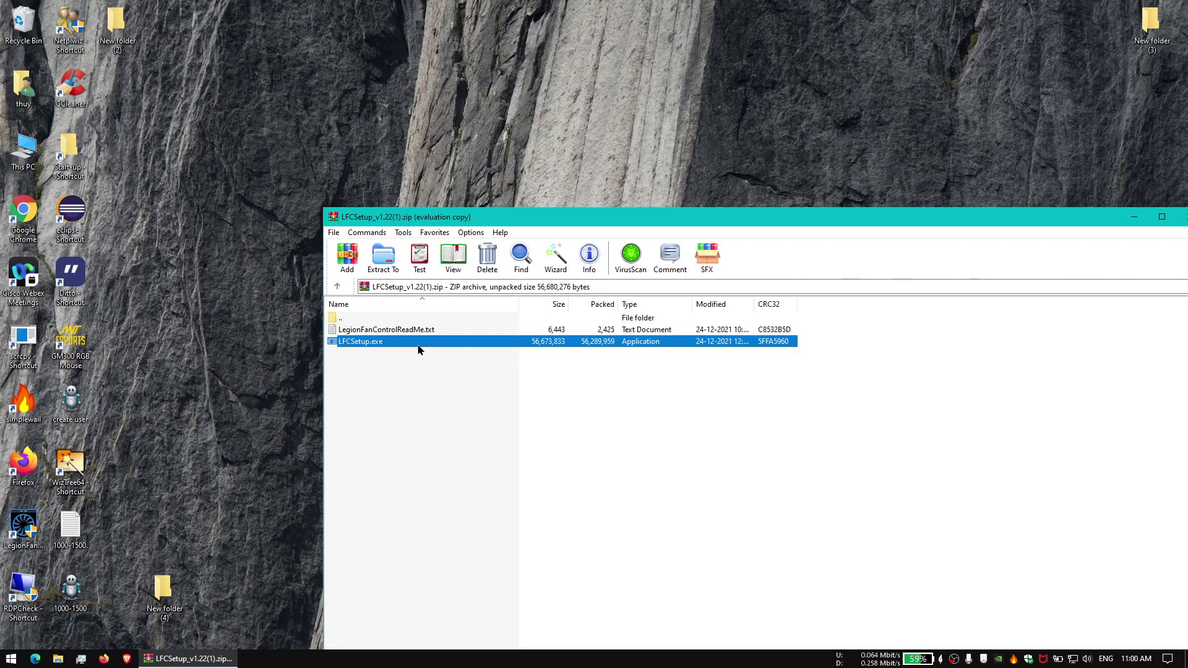
left_click_drag(418, 343, 424, 153)
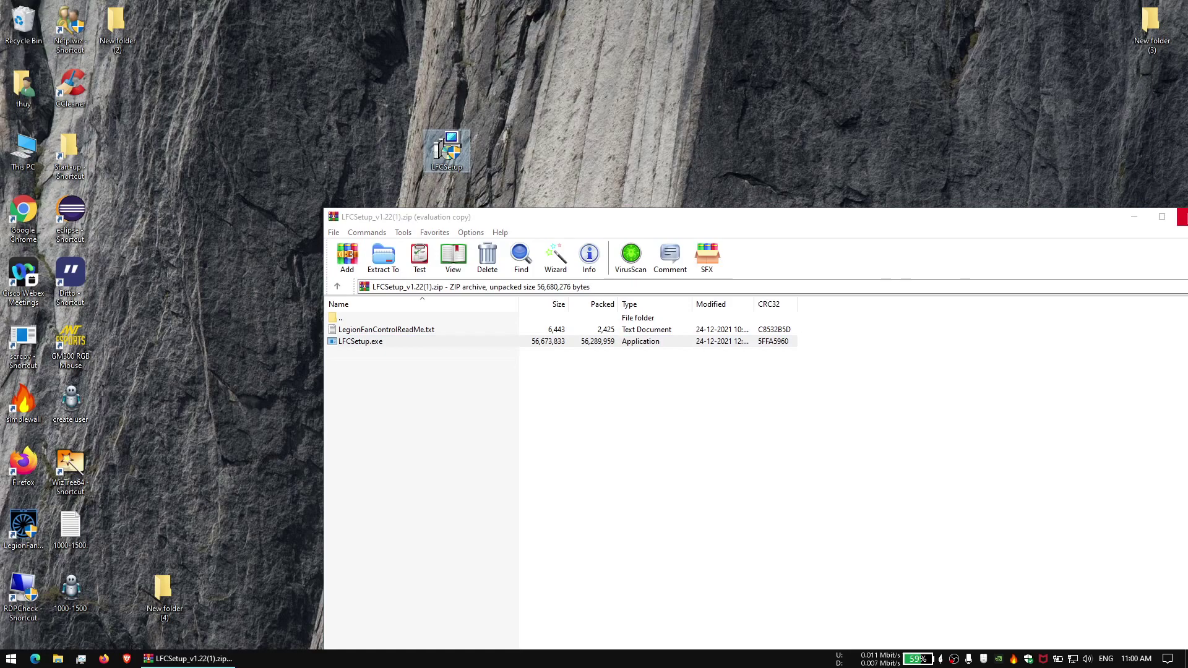
left_click(1182, 217)
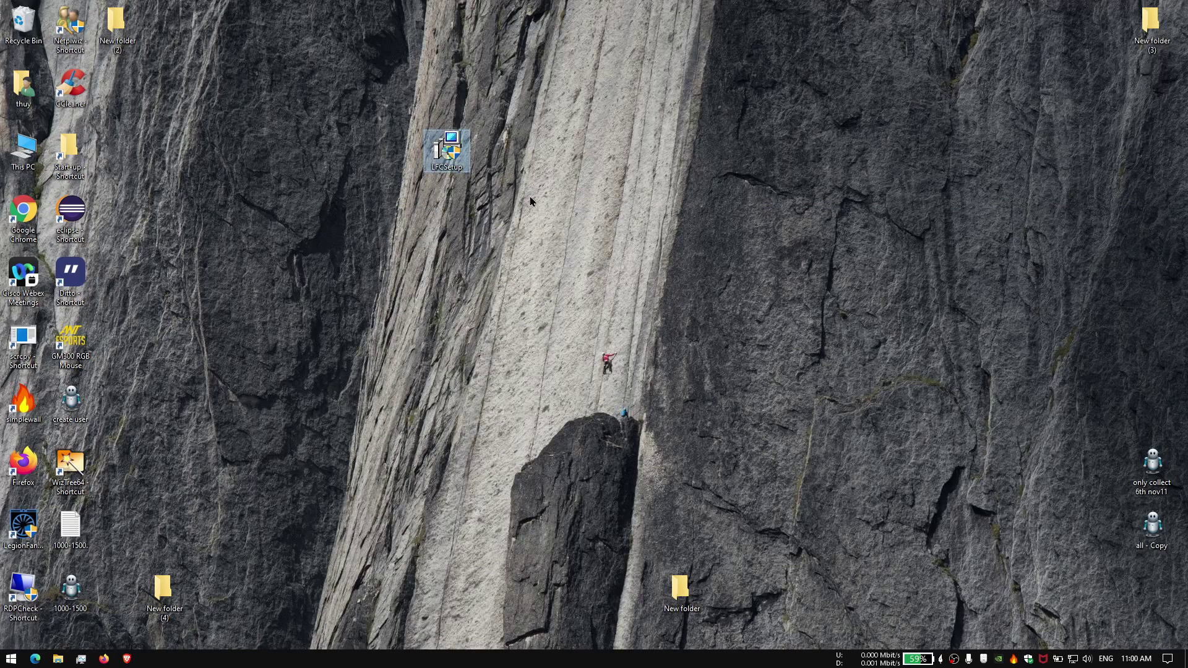
Launch LFCSetup from the desktop, getting past the welcome page and license agreement.
right_click(450, 153)
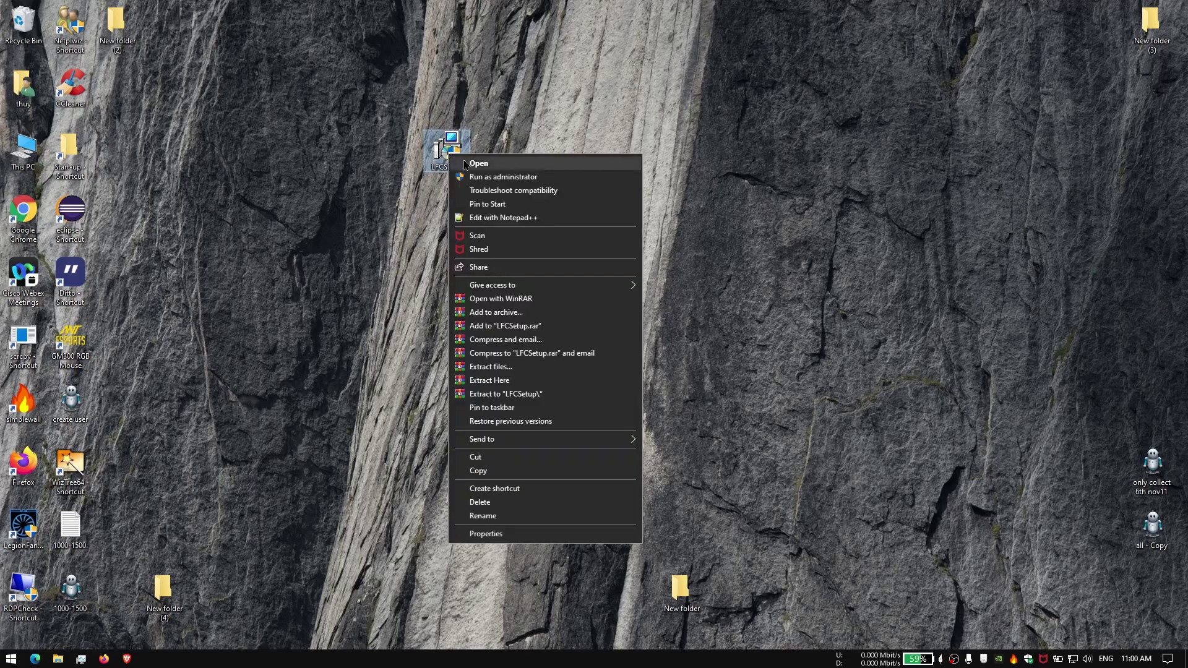
left_click(478, 163)
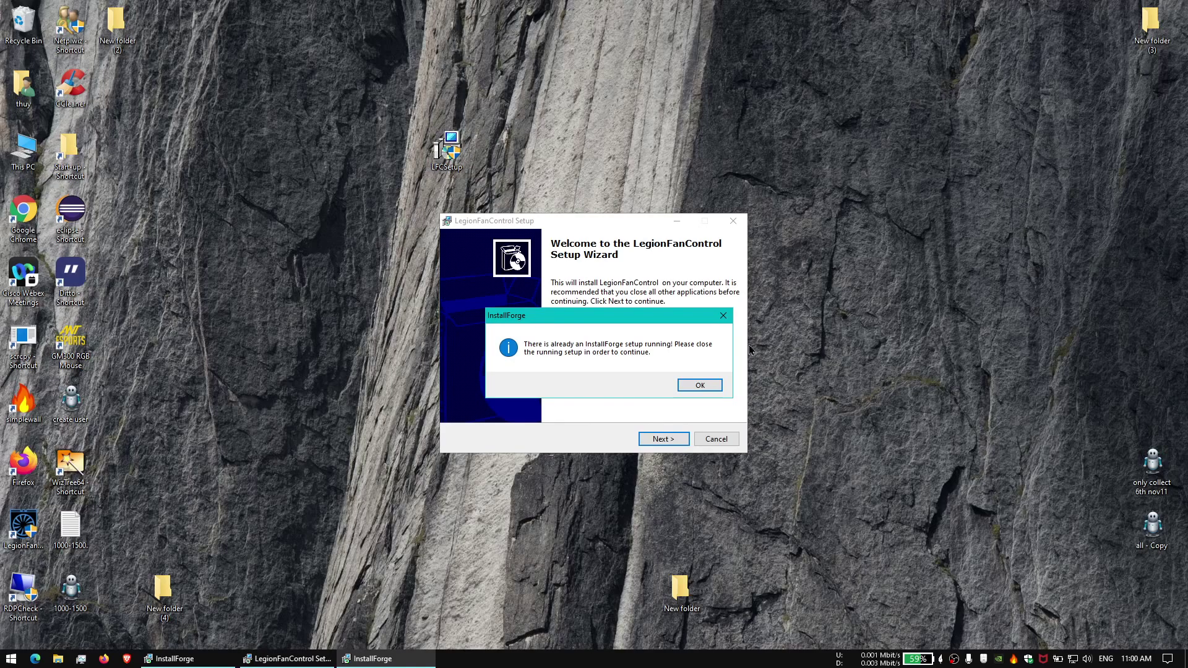
left_click(724, 315)
left_click(663, 438)
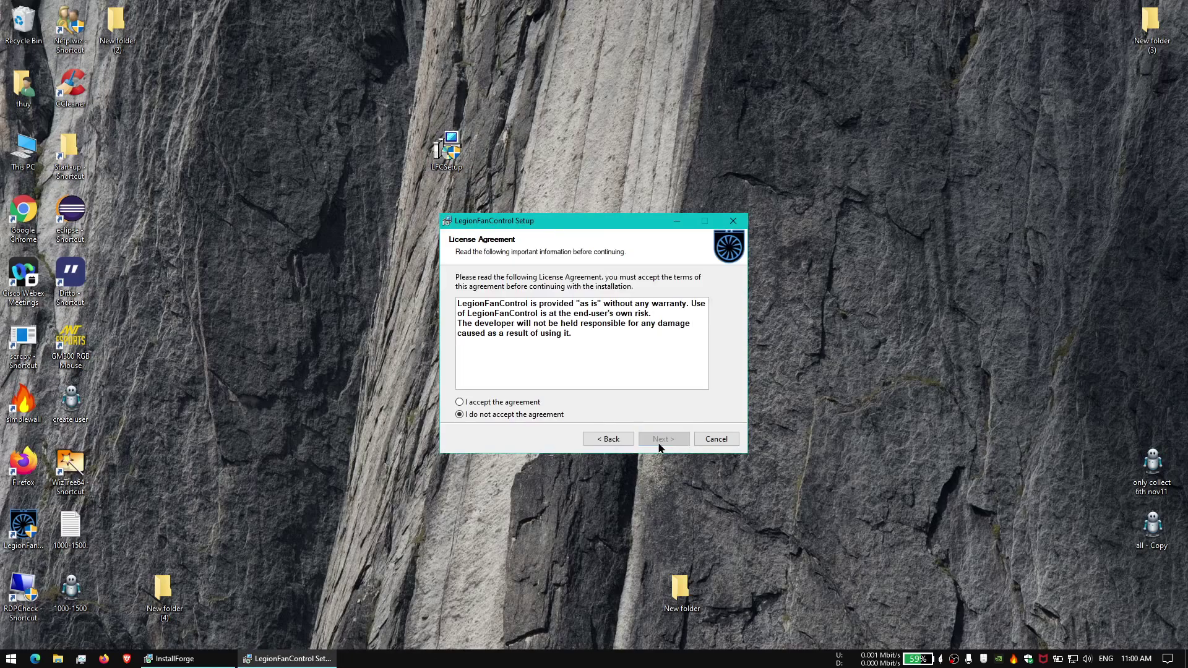
left_click(532, 404)
left_click(662, 438)
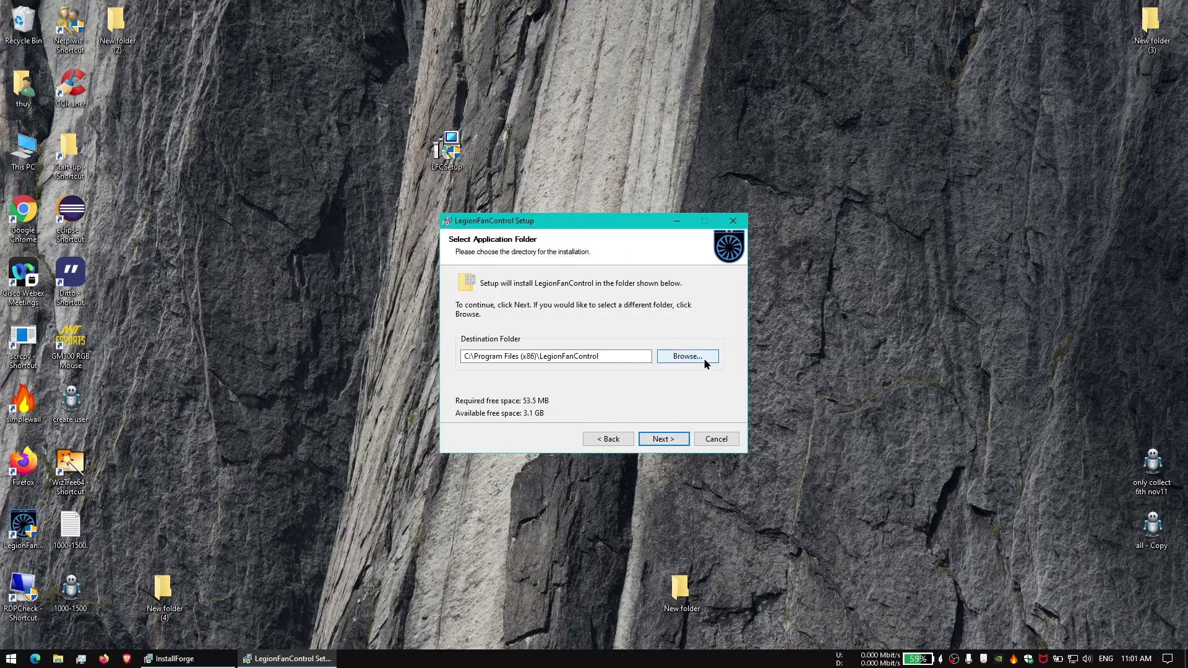
Browse for a different install folder on the HDD (F:) drive.
left_click(688, 357)
scroll(576, 353, "down", 4)
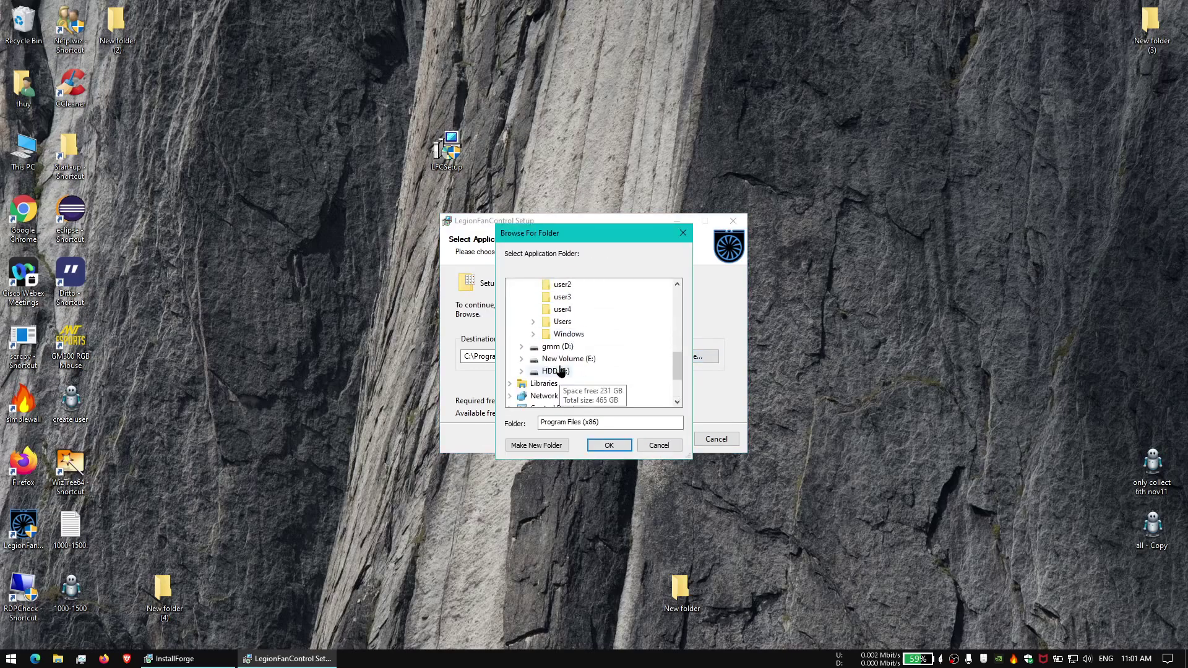
double_click(560, 335)
double_click(566, 359)
scroll(571, 335, "up", 1)
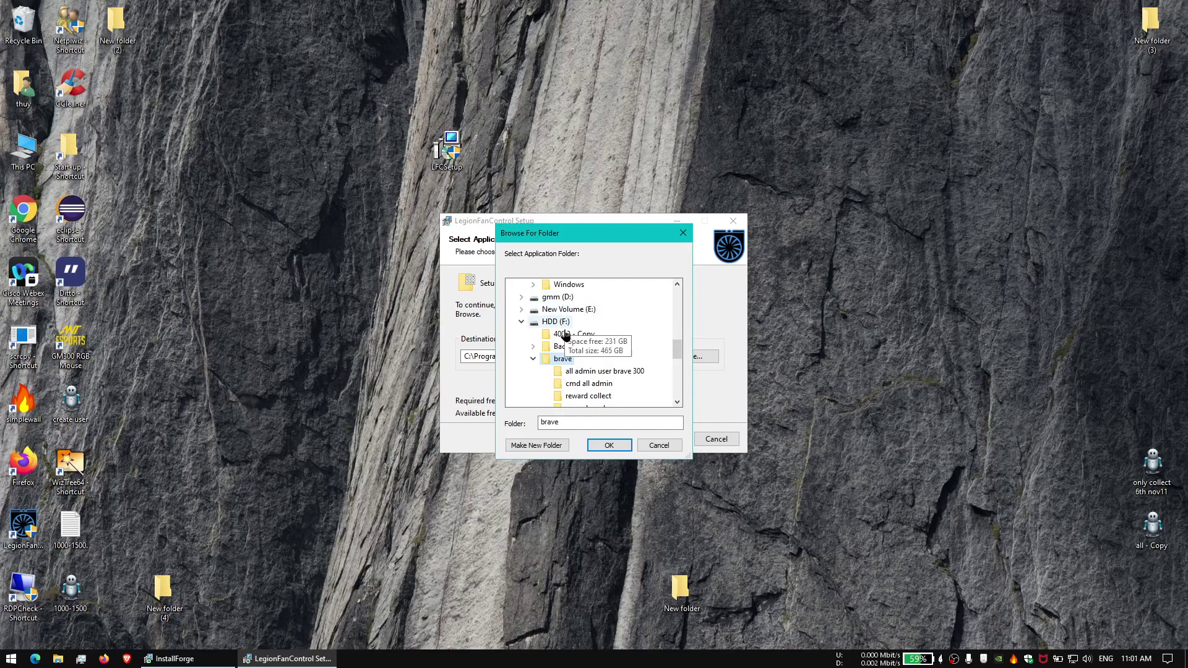
left_click(568, 309)
left_click(609, 445)
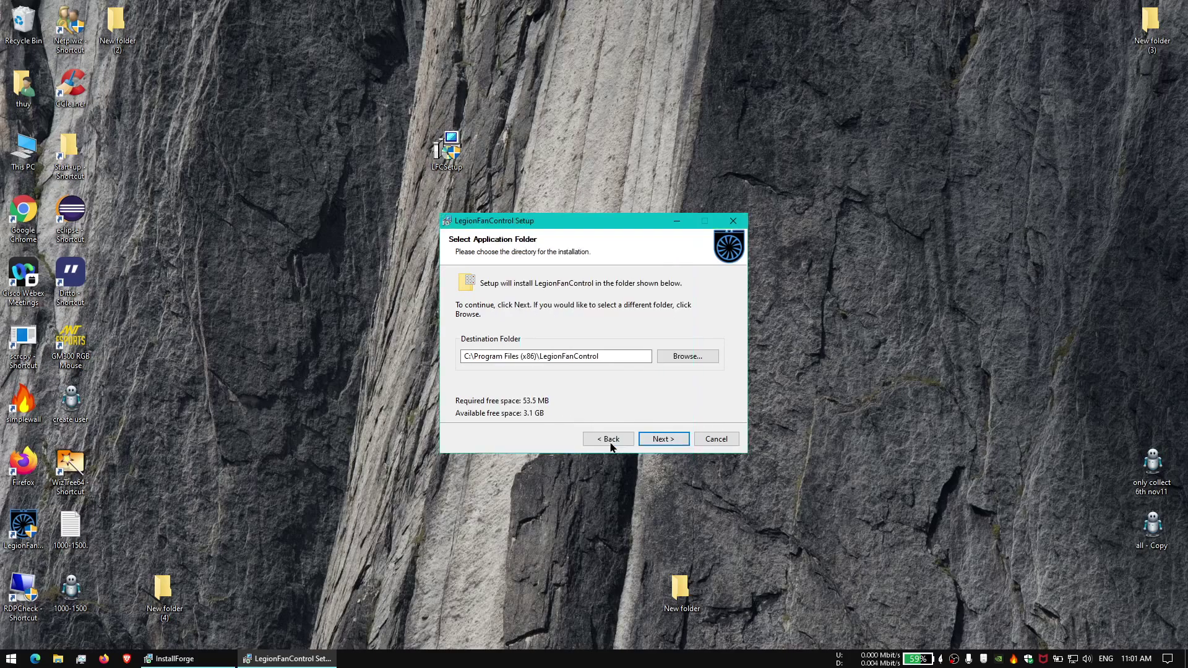
Install LegionFanControl, finish the wizard, and dismiss the already-running notice.
left_click(661, 439)
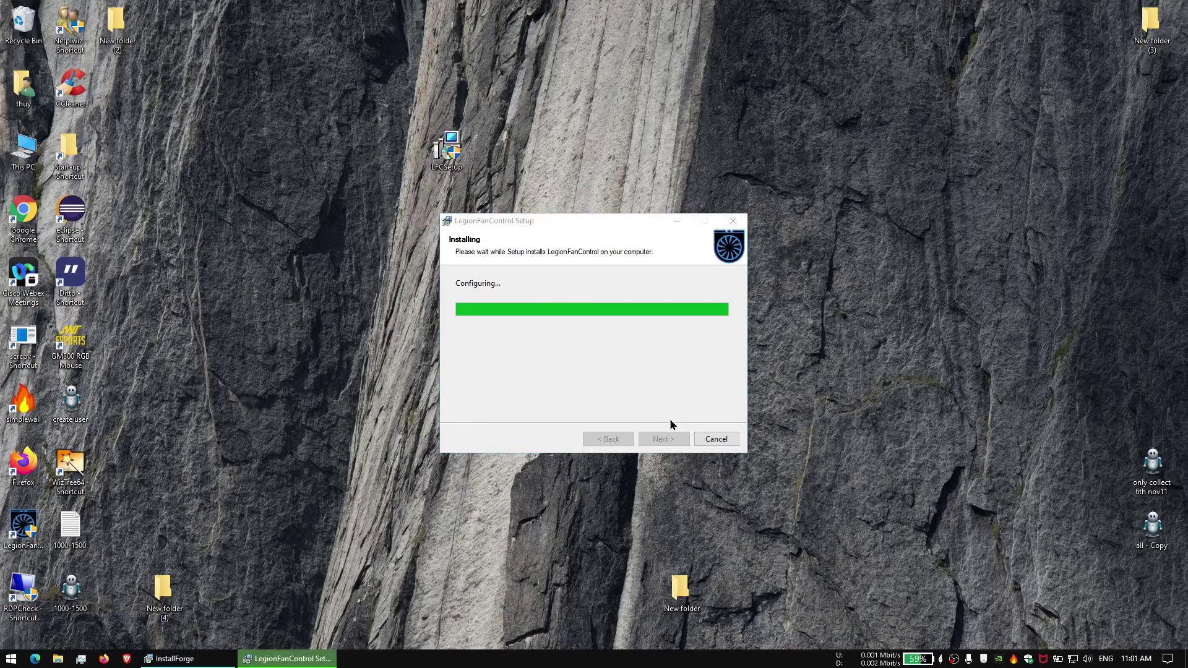
left_click(663, 439)
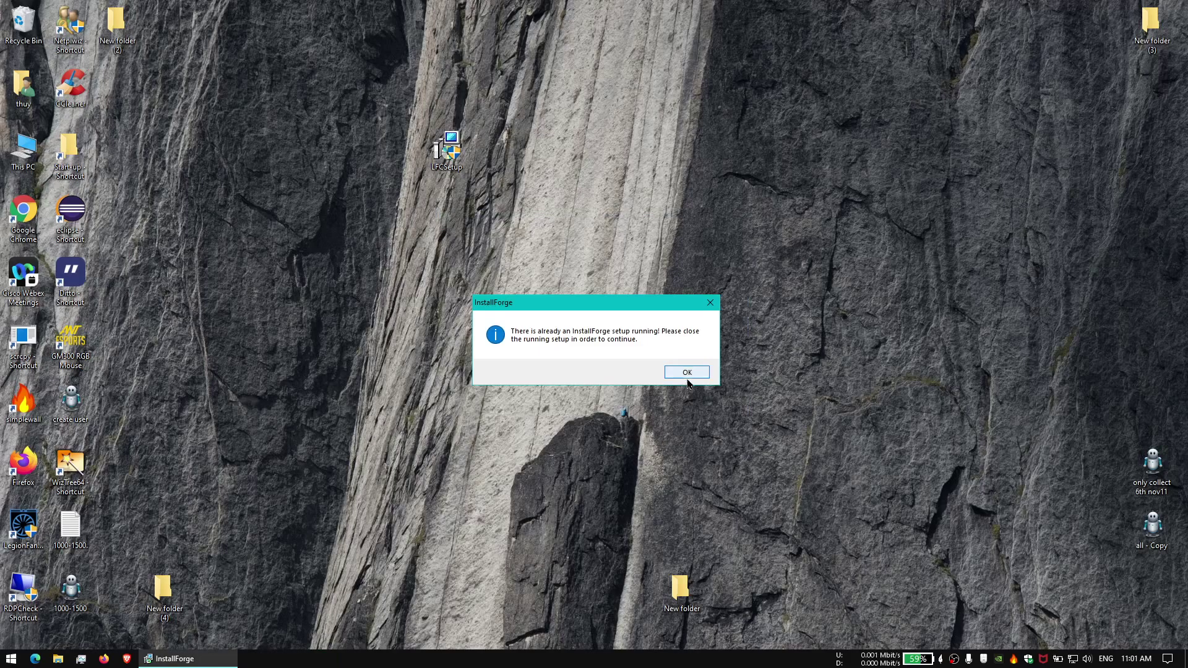
left_click(712, 303)
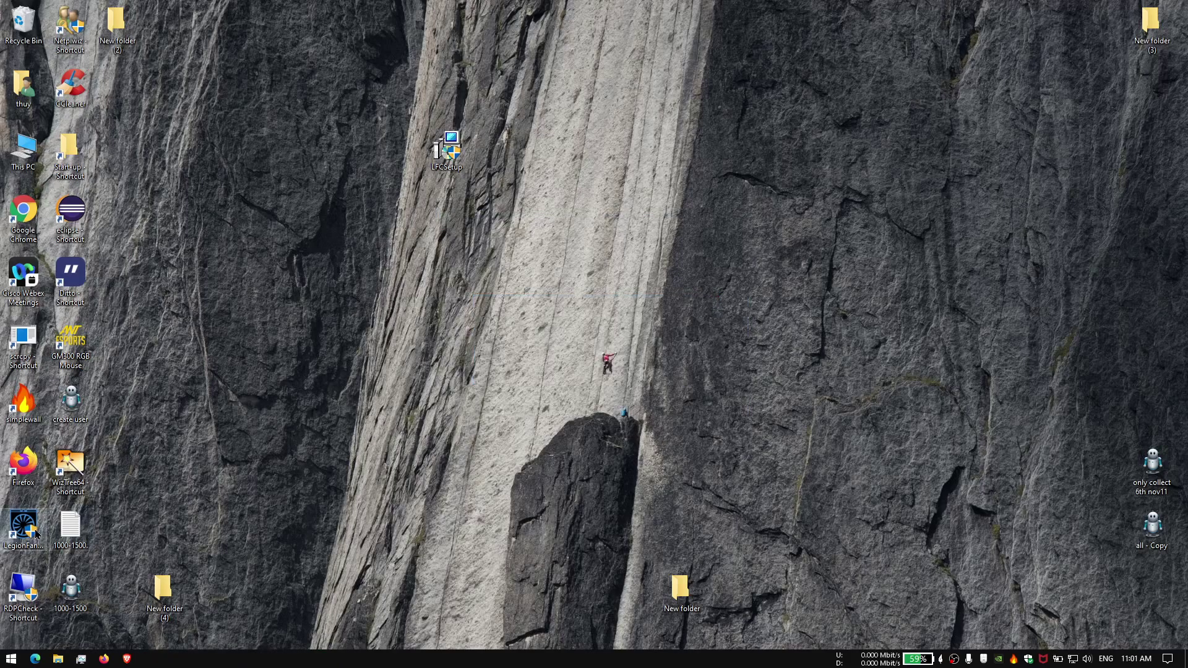
Drag the LegionFanControl shortcut onto the desktop and start v1.22 from it.
mouse_move(24, 529)
left_mouse_down()
mouse_move(206, 307)
mouse_move(306, 219)
left_mouse_up()
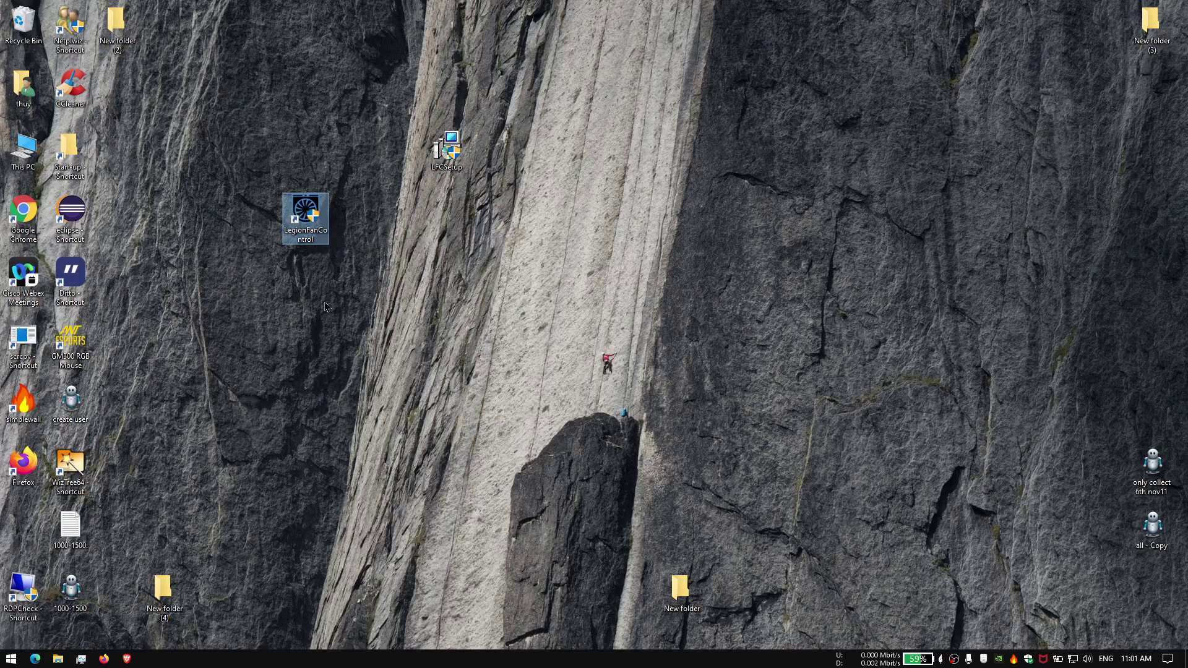
double_click(307, 218)
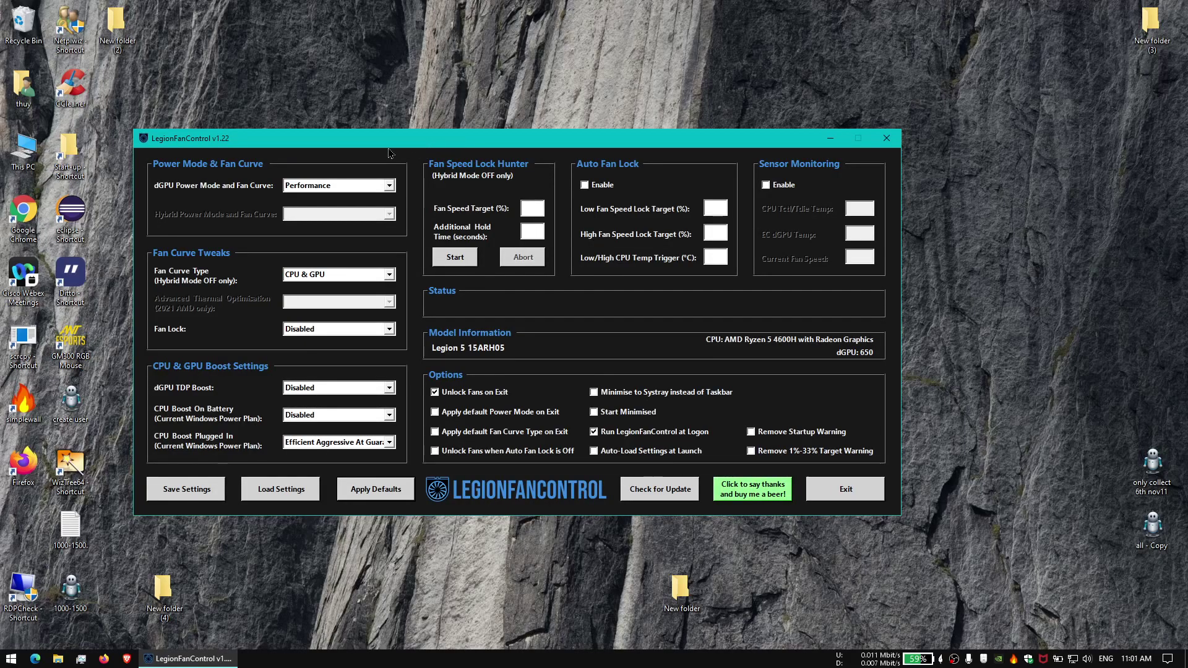
Move the fan control window, then dock a compact Task Manager at the right edge.
left_click_drag(215, 138, 286, 96)
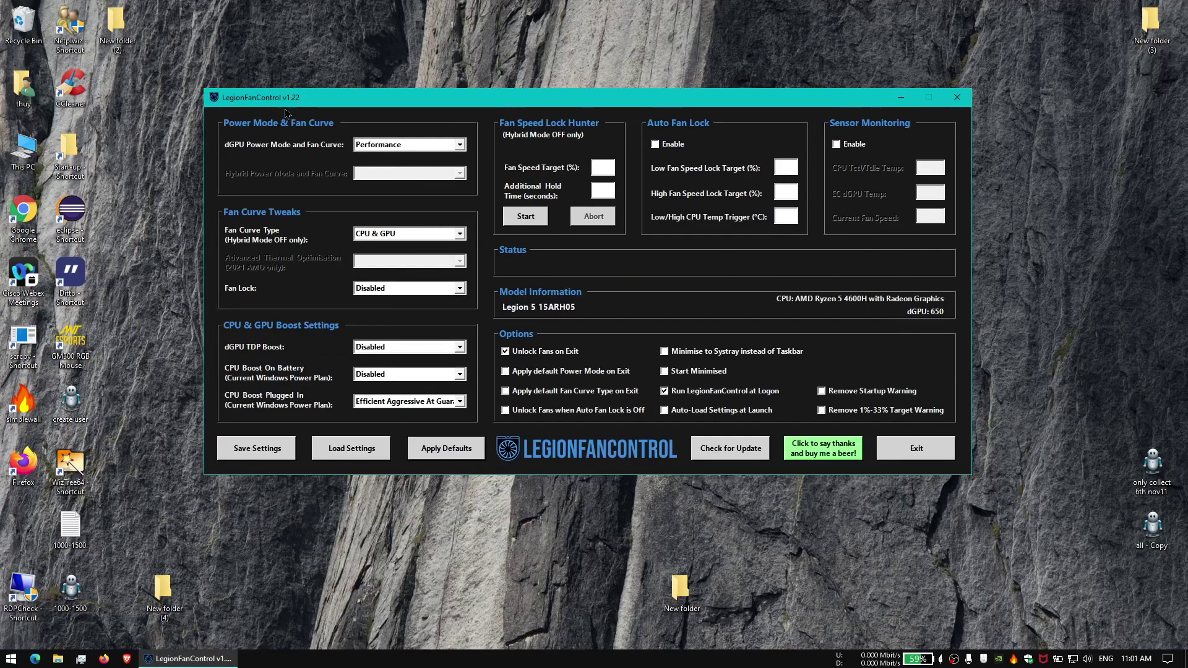
key("ctrl+shift+Escape")
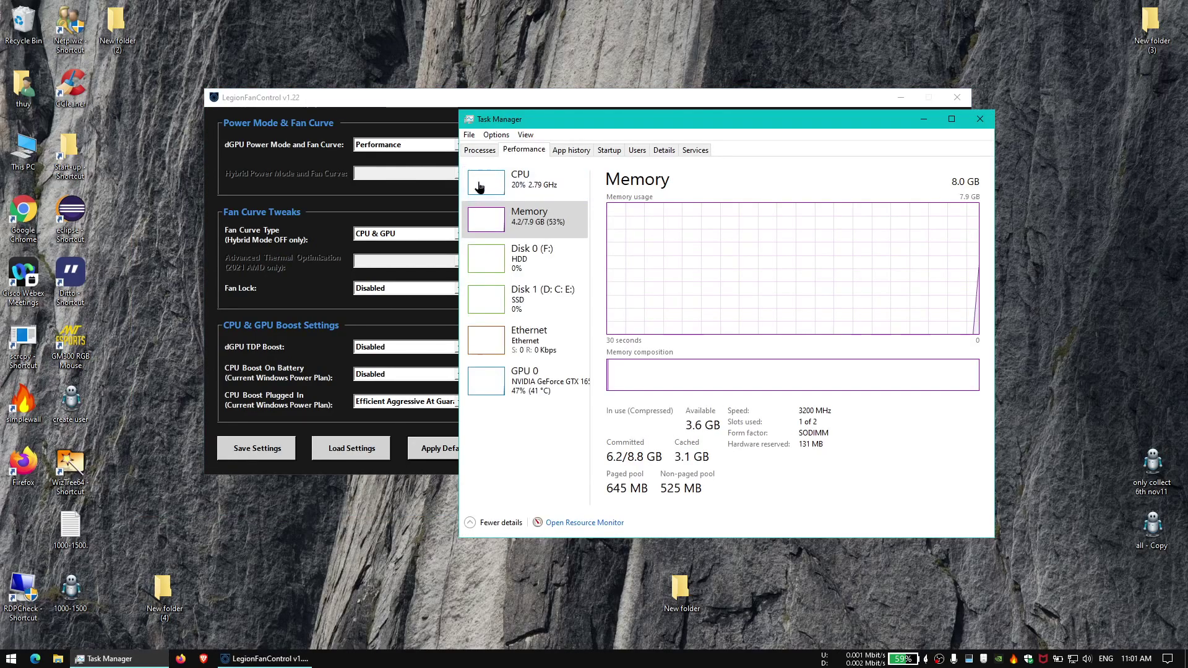
double_click(480, 186)
left_click_drag(557, 273, 1094, 270)
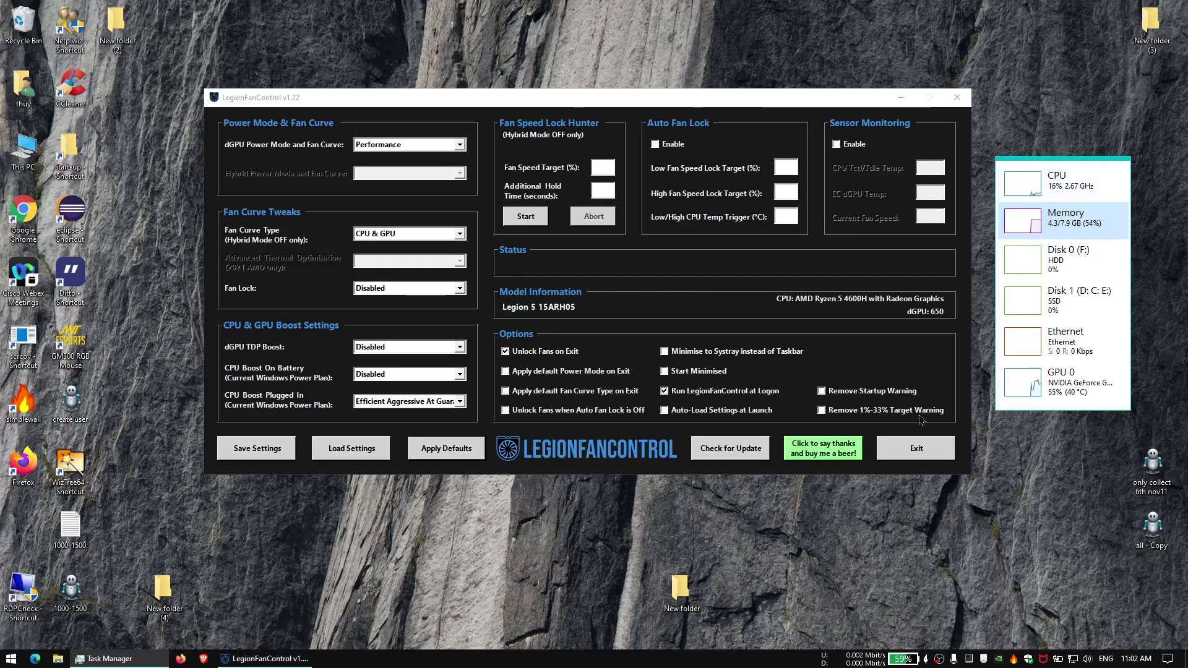
left_click(458, 403)
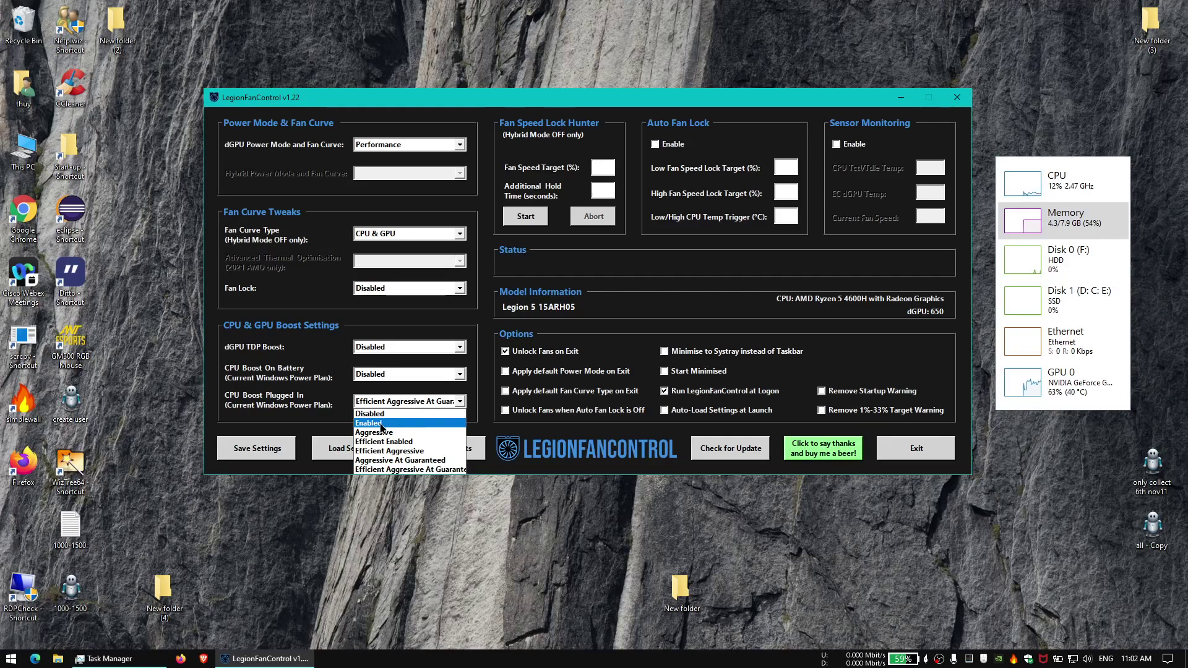
left_click(381, 424)
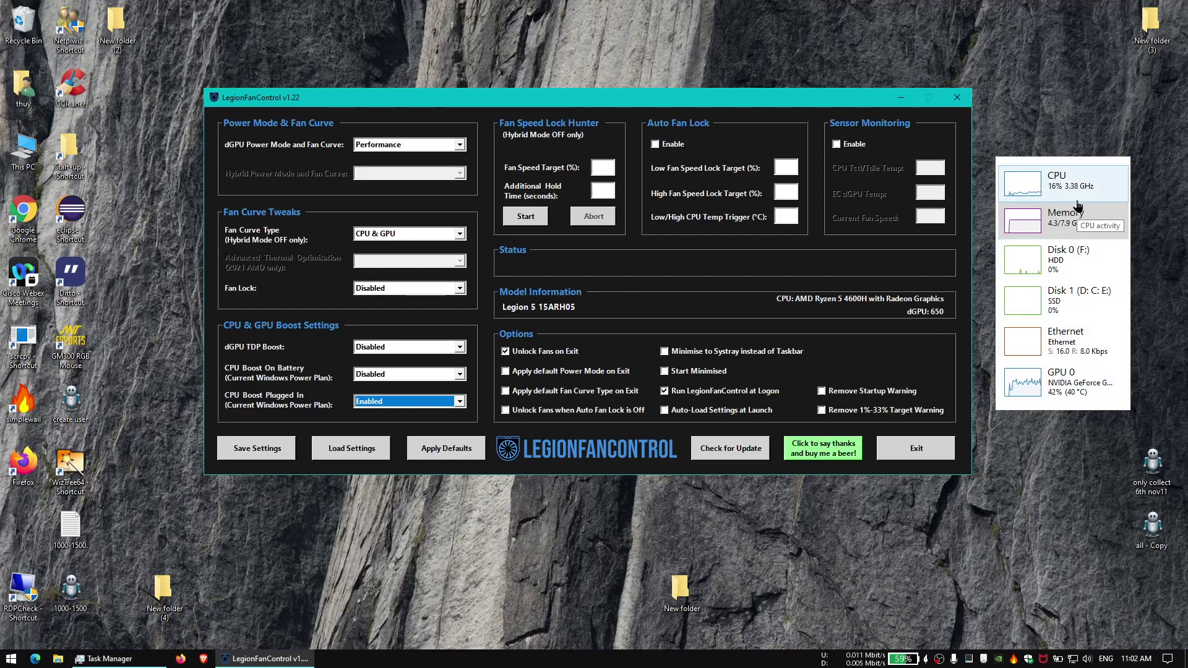
left_click(461, 402)
left_click(378, 433)
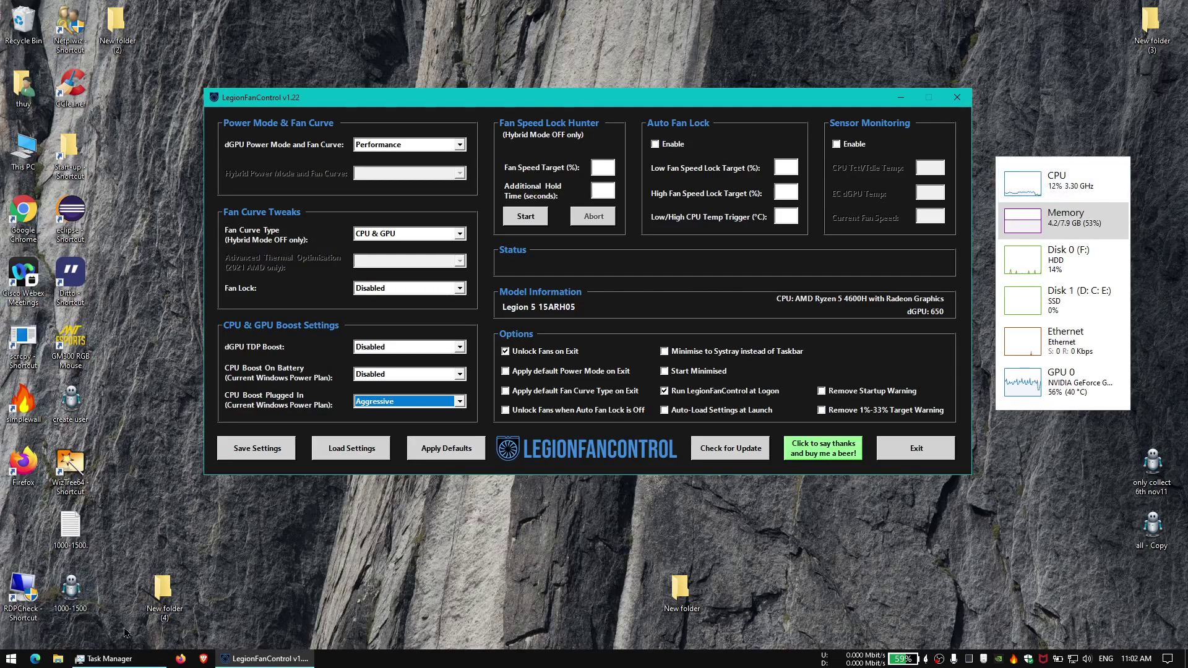
left_click(1058, 218)
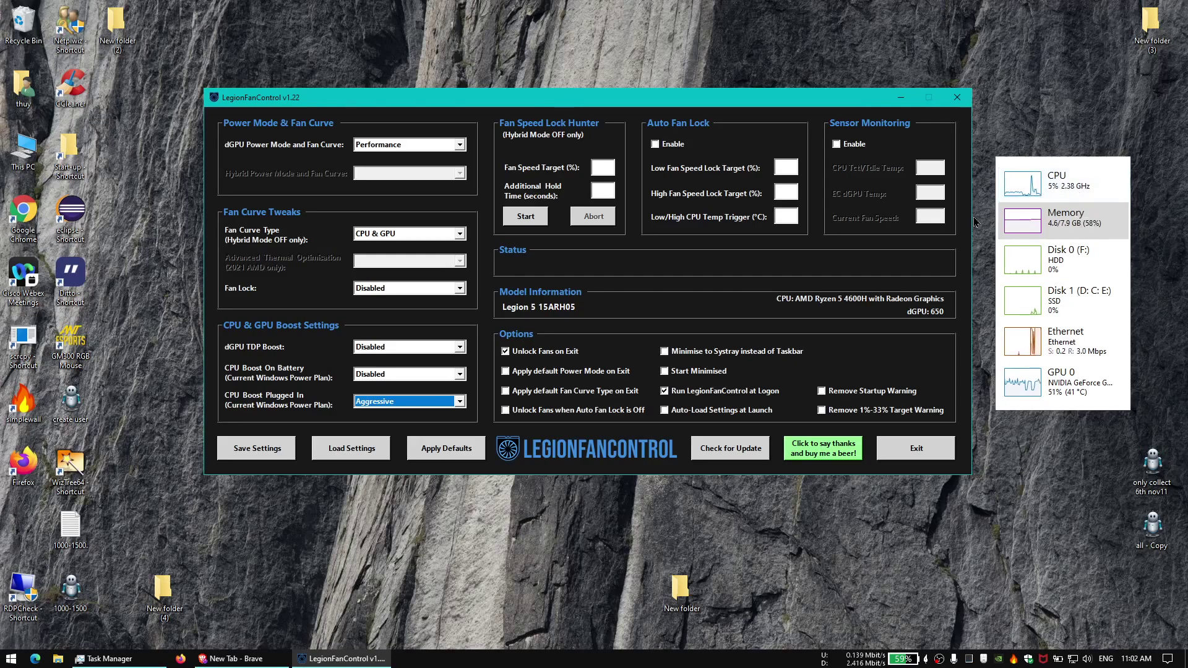
left_click(438, 399)
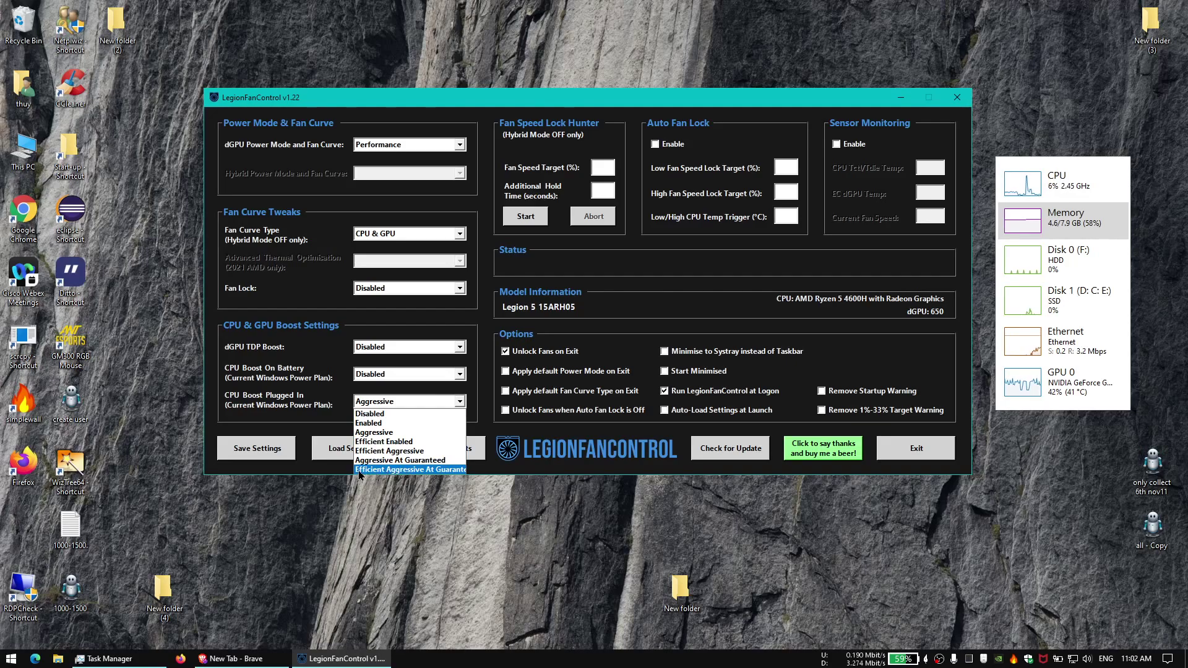
left_click(408, 471)
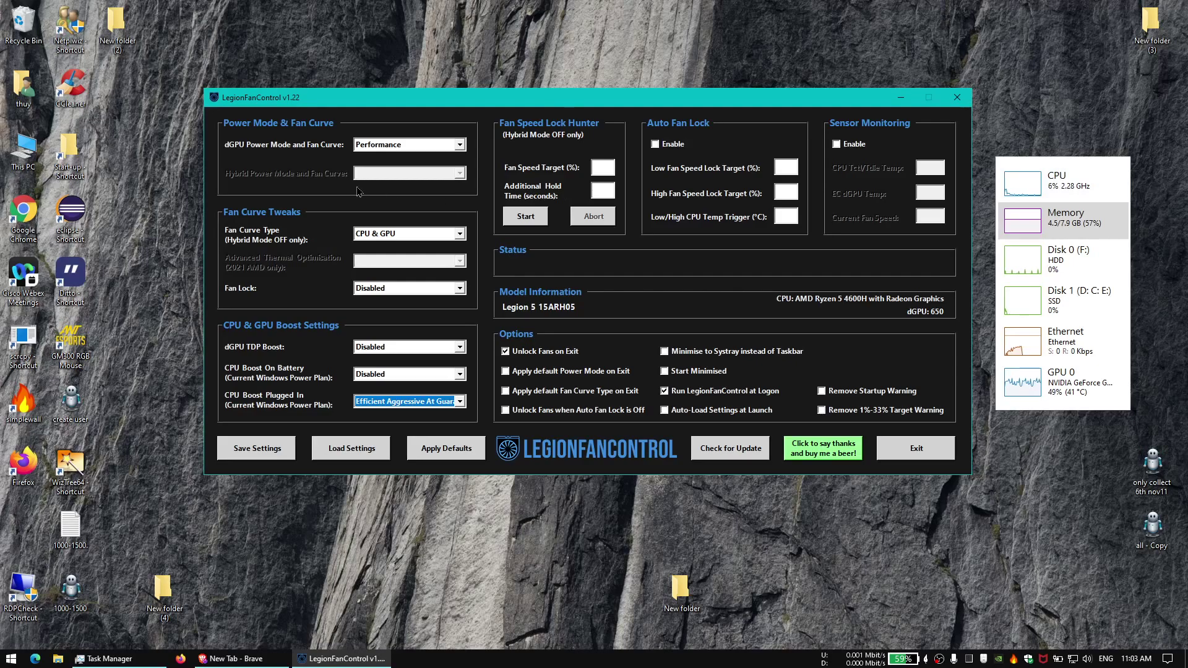
left_click(424, 146)
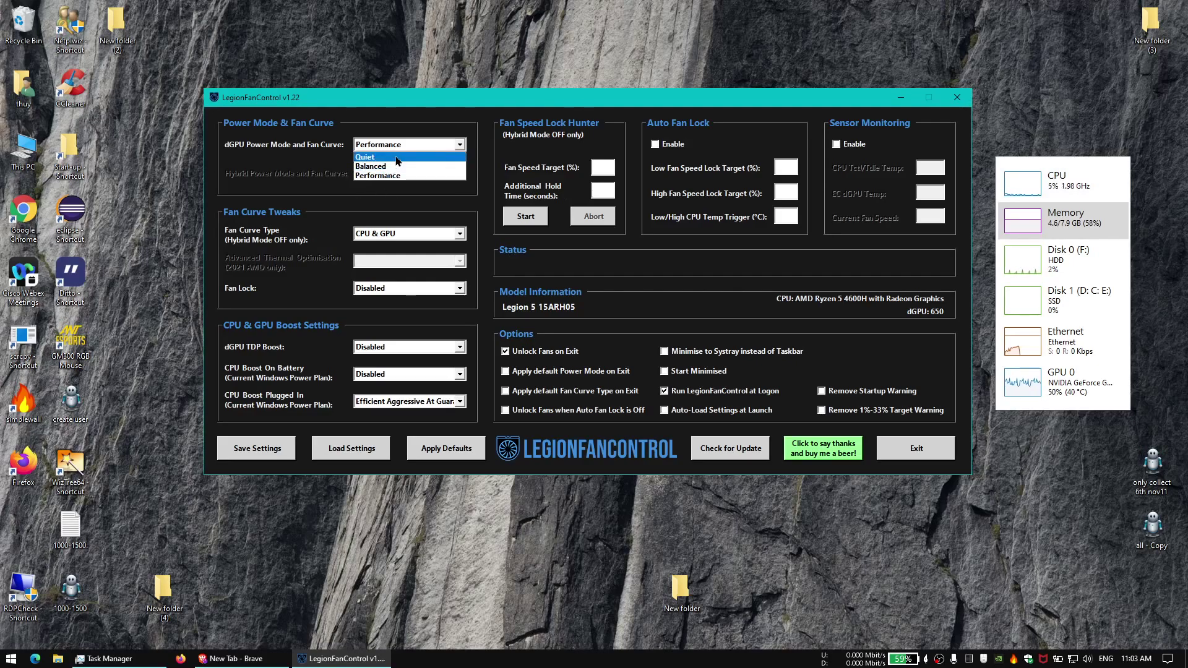
left_click(296, 164)
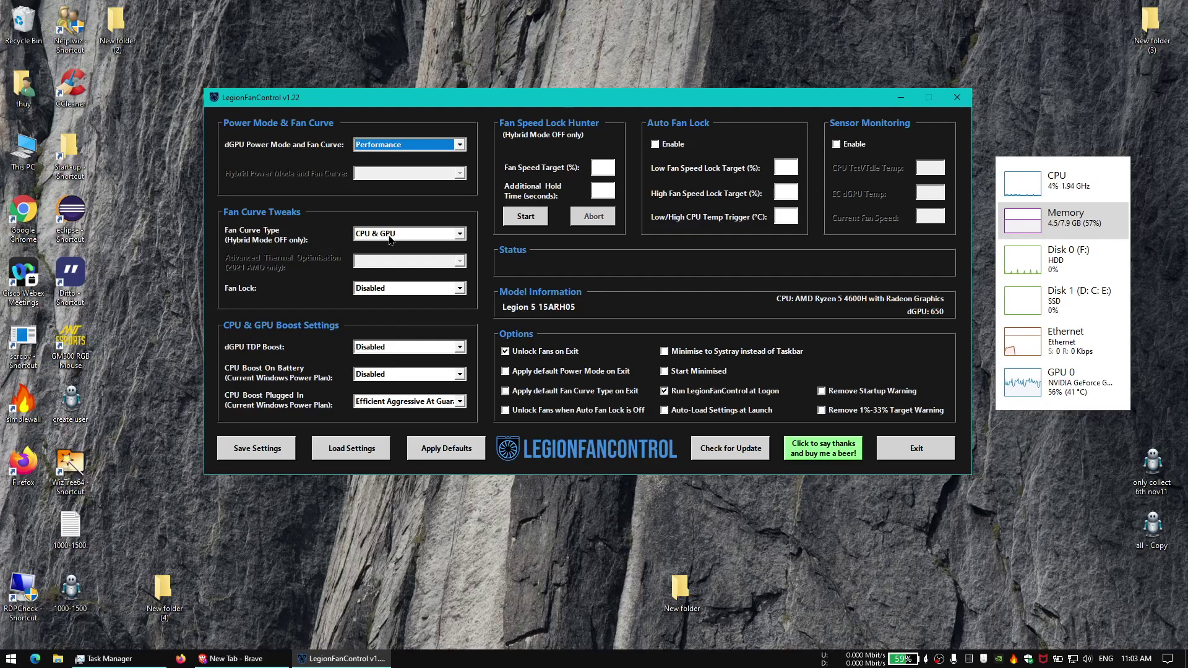
left_click(389, 234)
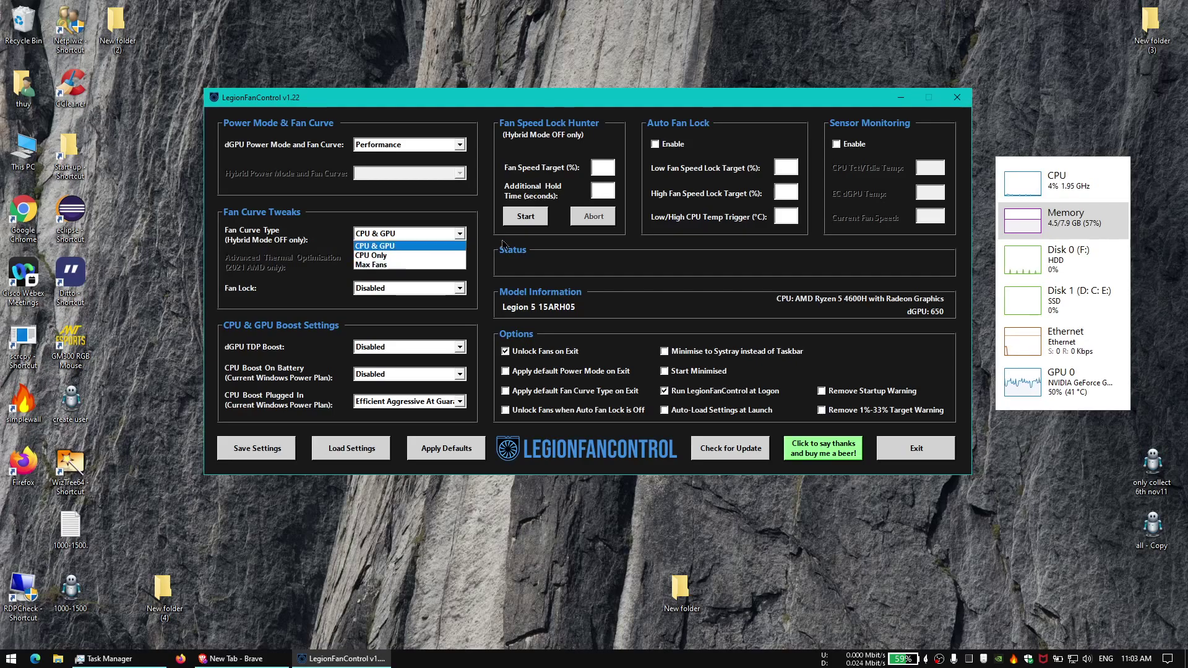
left_click(834, 186)
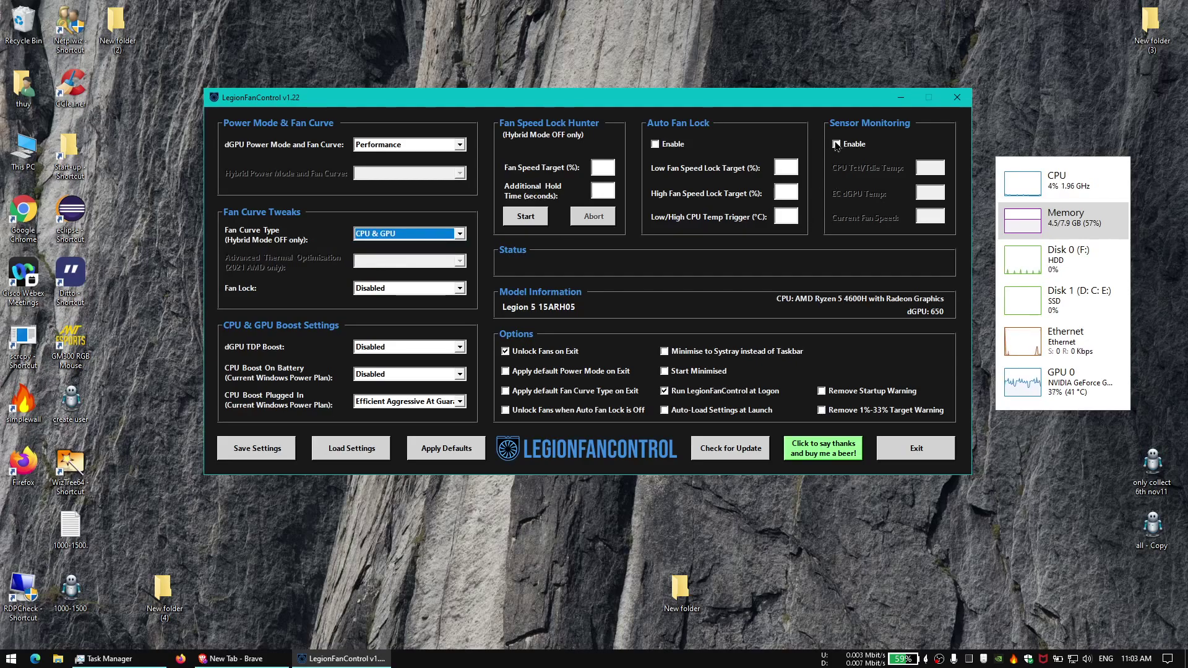
Enable sensor monitoring and start a fan speed lock test at an 80% target.
left_click(836, 145)
type("8")
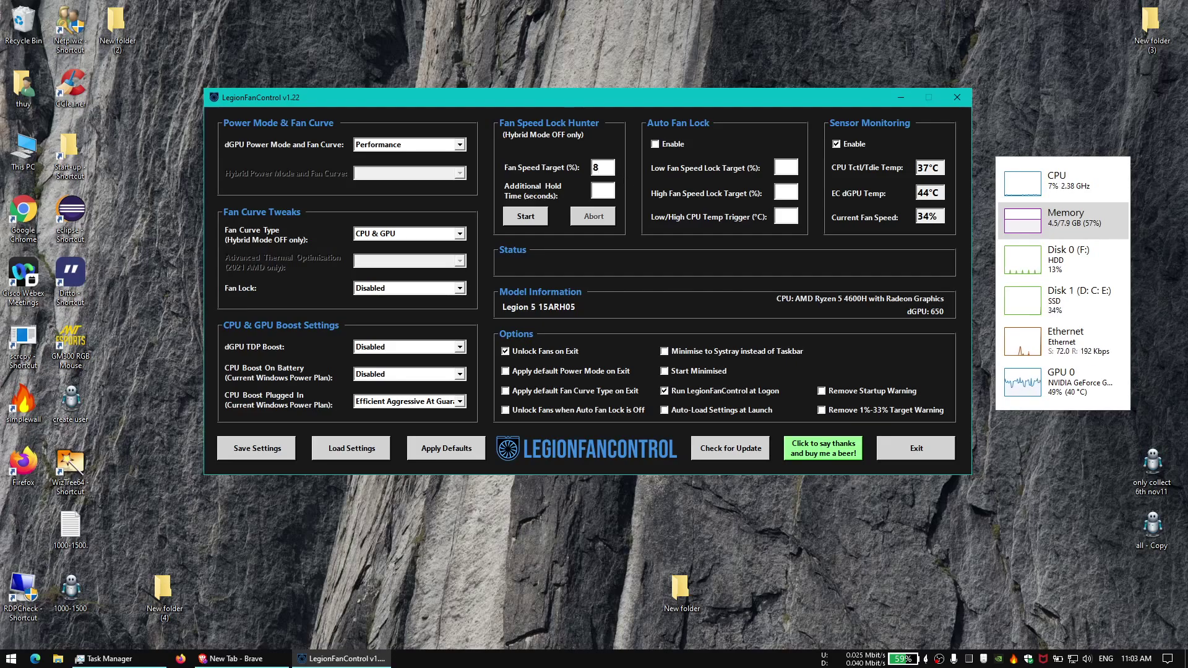
type("0")
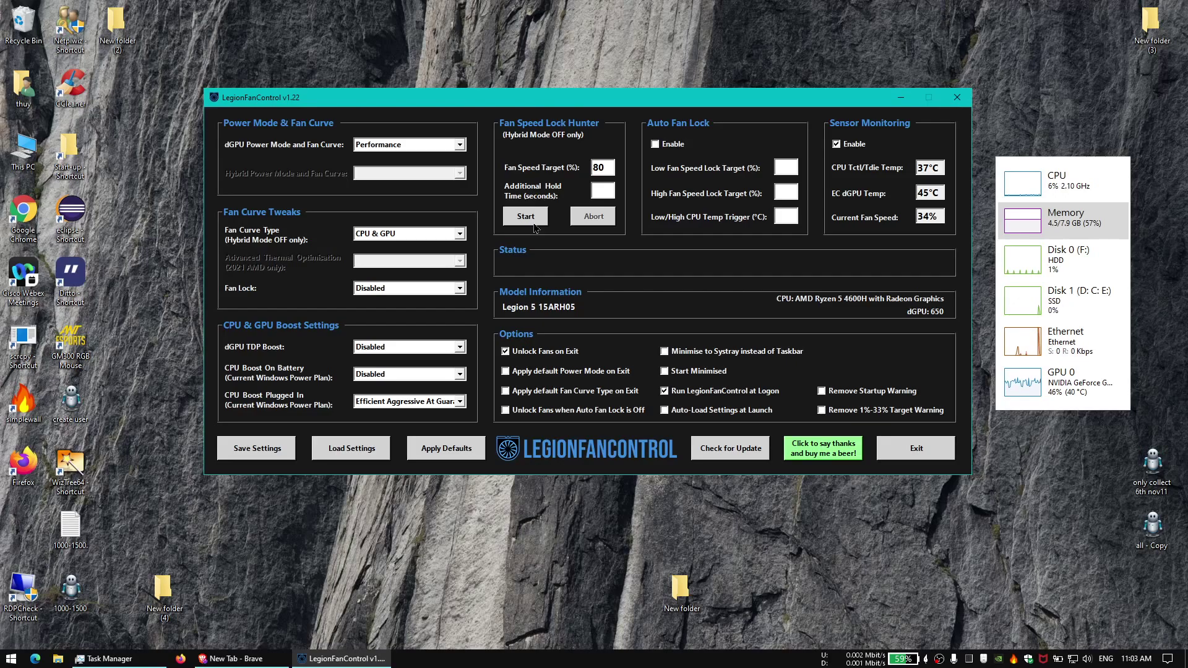
left_click(526, 217)
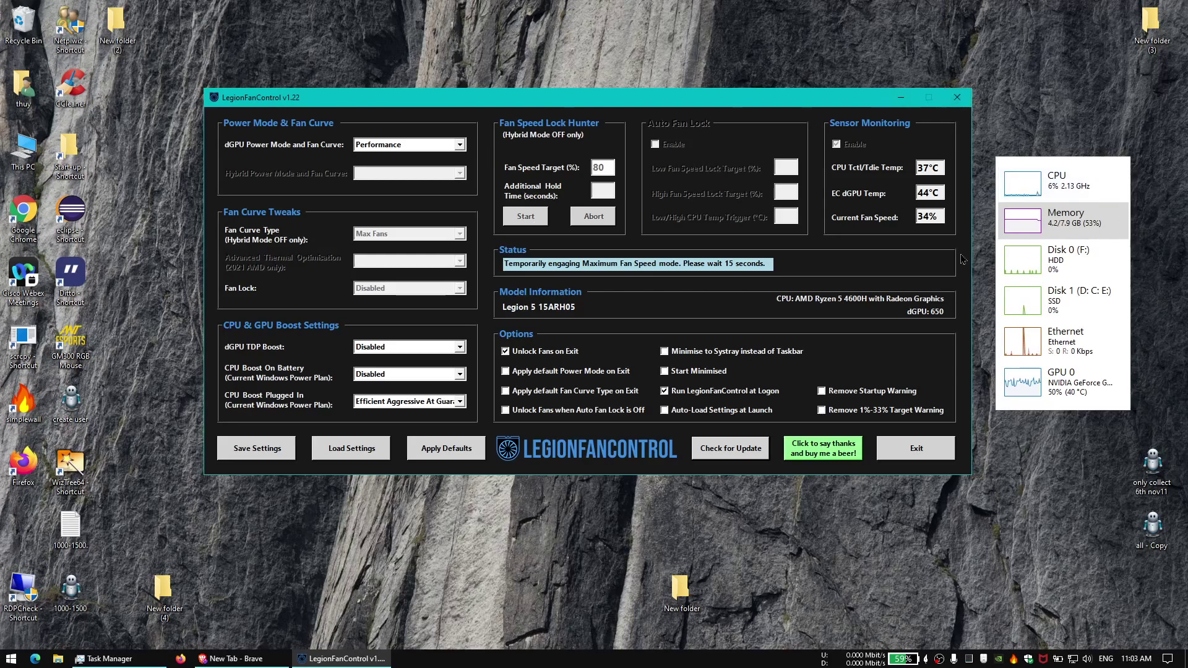
Abort the fan speed lock test once the fan reaches 86%, then nudge the window upward.
double_click(928, 216)
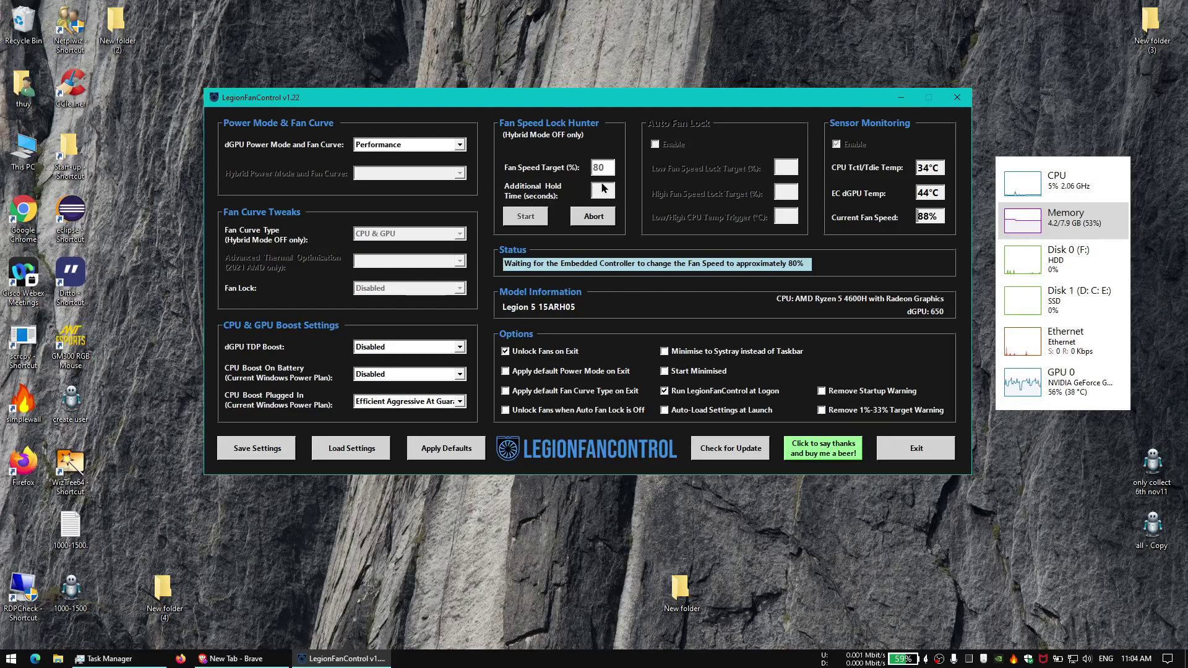
left_click(610, 221)
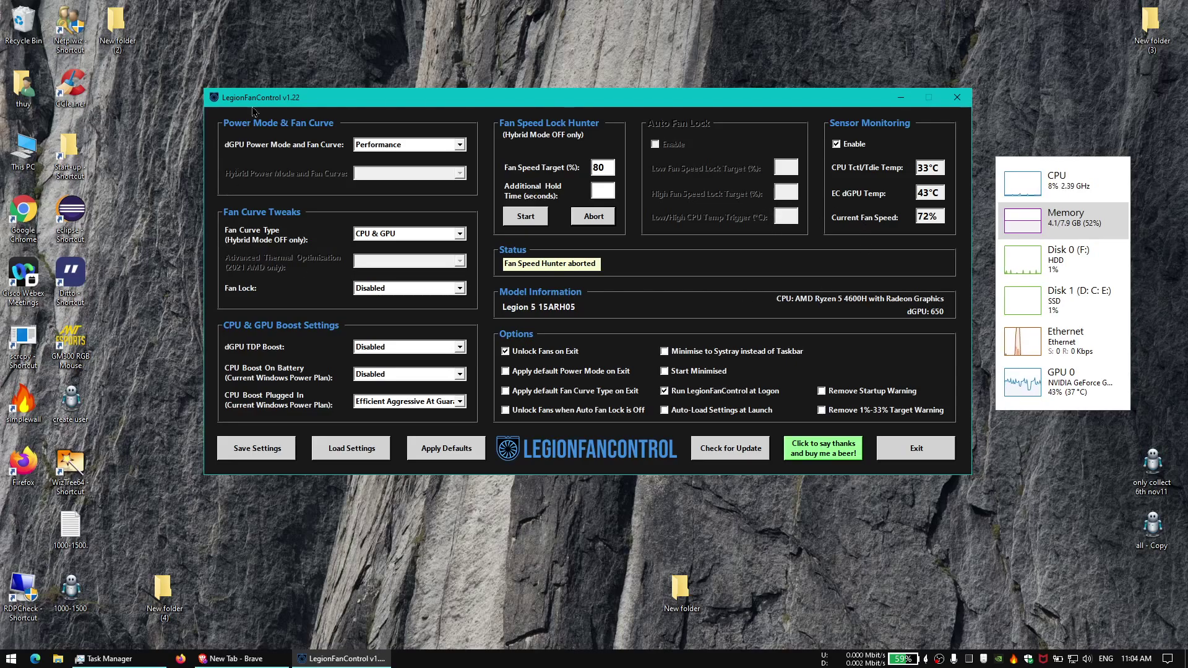
left_click_drag(260, 100, 260, 77)
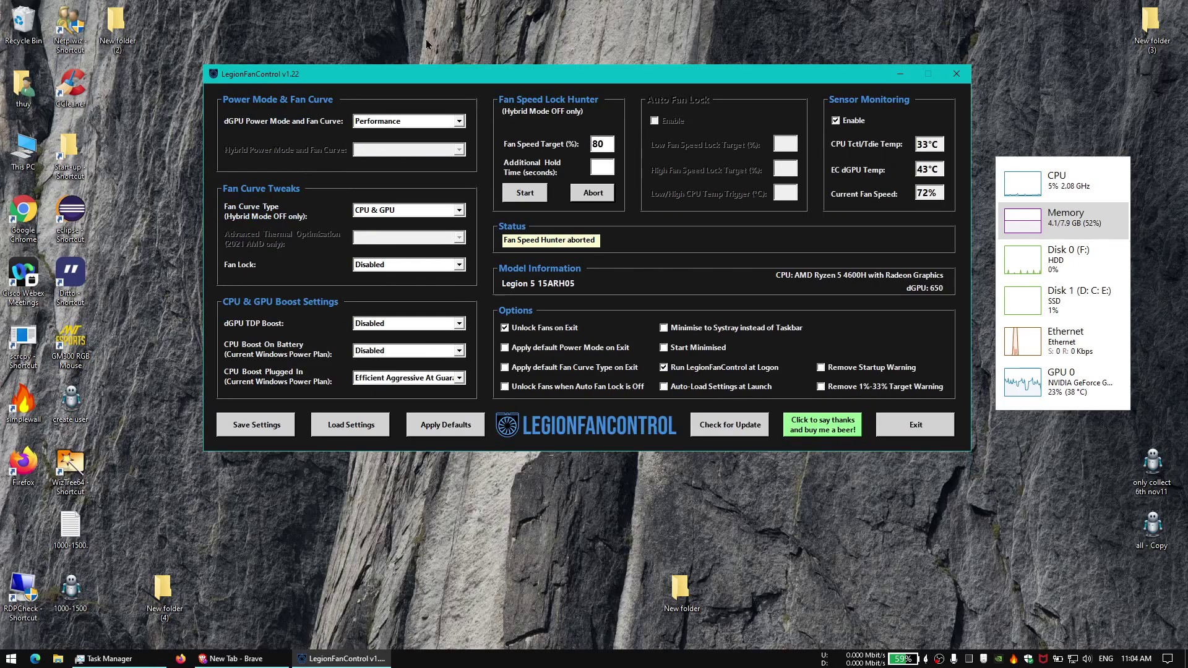